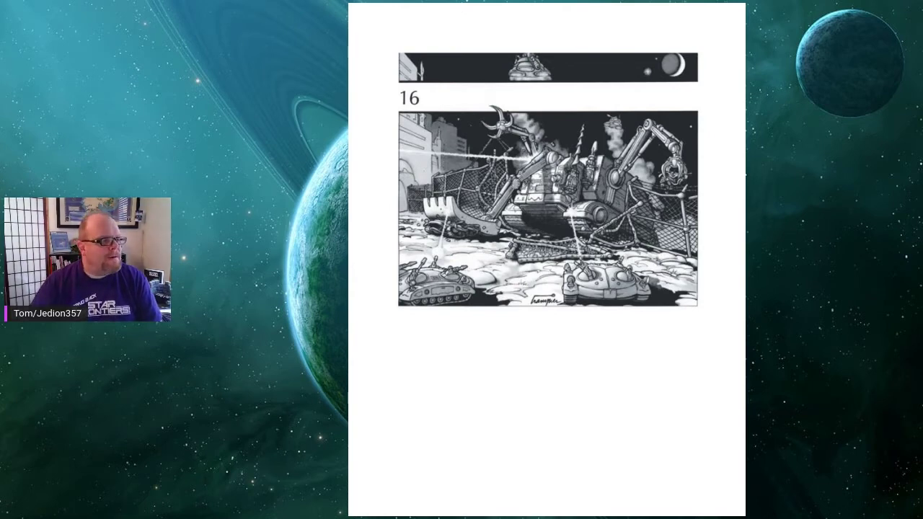
Advance to the photo of two yellow tracked mining machines in a factory hall.
key("Right")
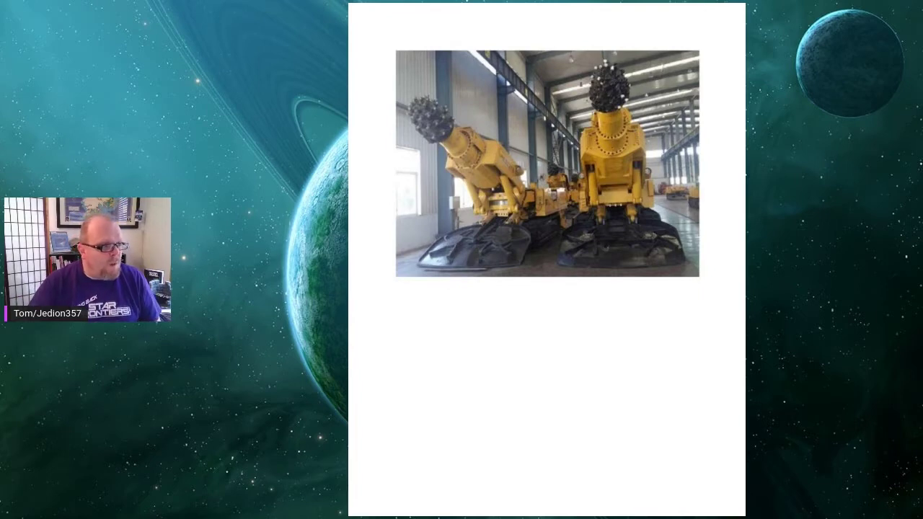
Advance to the next image, a photo of a single roadheader.
key("Right")
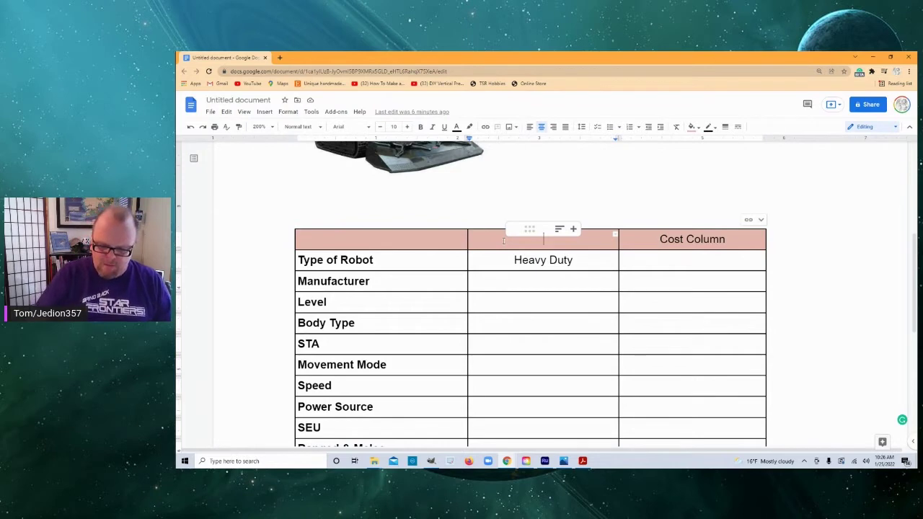
Head the column 'Auto Bore mk2', then enter Manufacturer Tachton and Level 2.
type("Auto ")
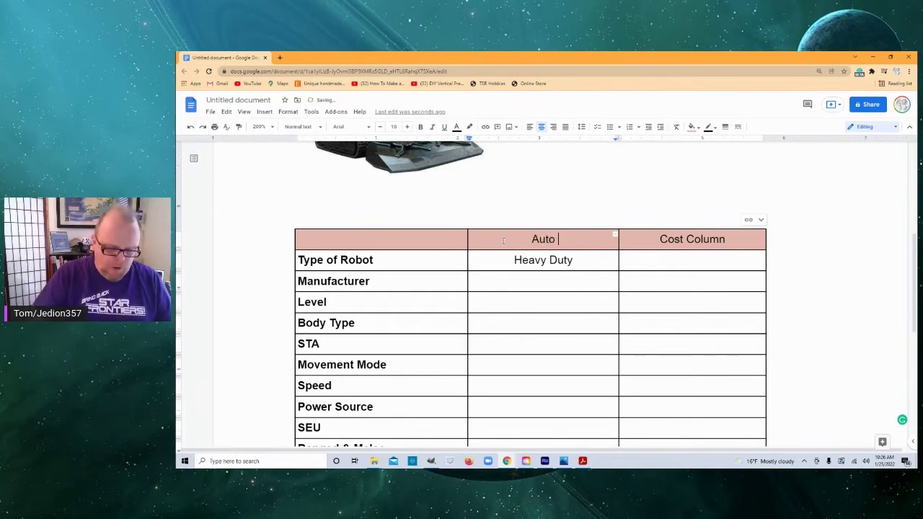
type("Bore ")
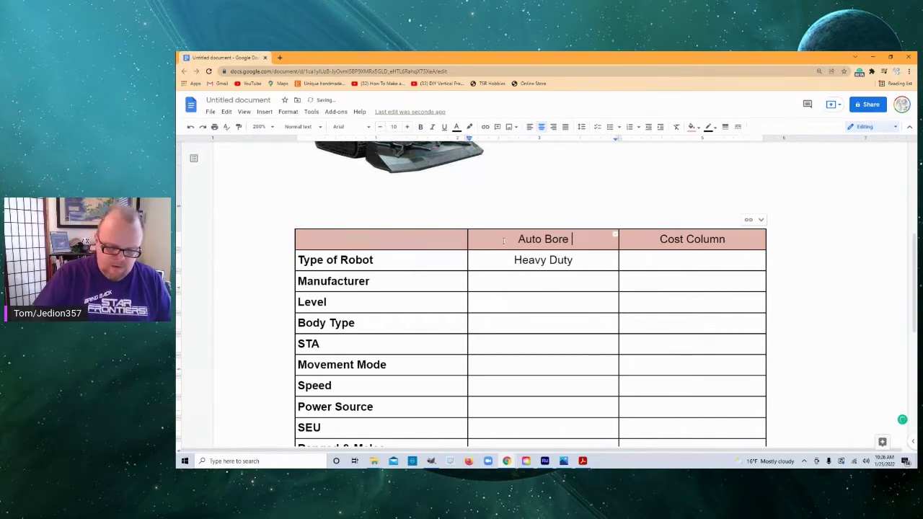
type("mk 2")
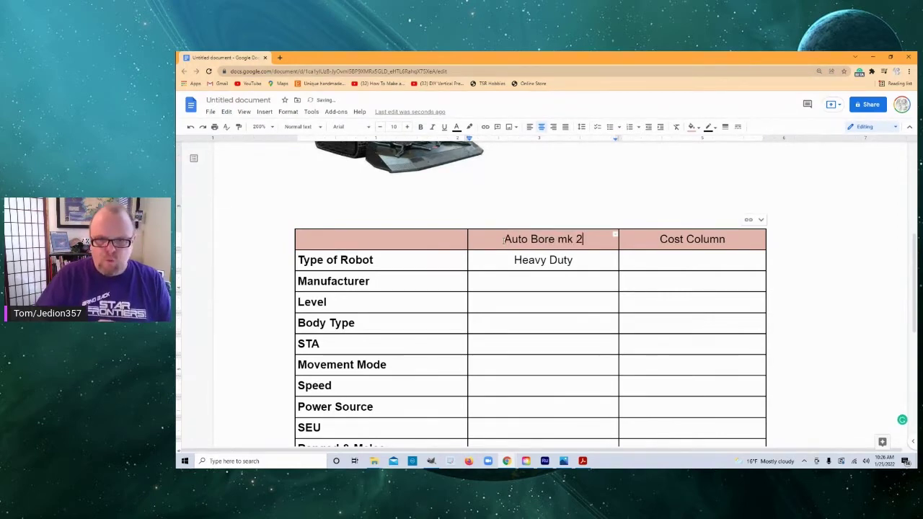
key("BackSpace")
key("BackSpace")
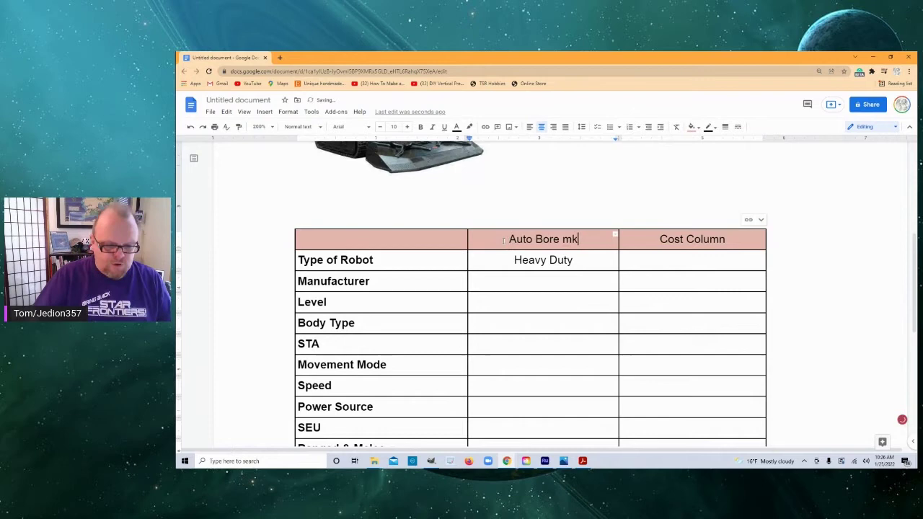
type("2")
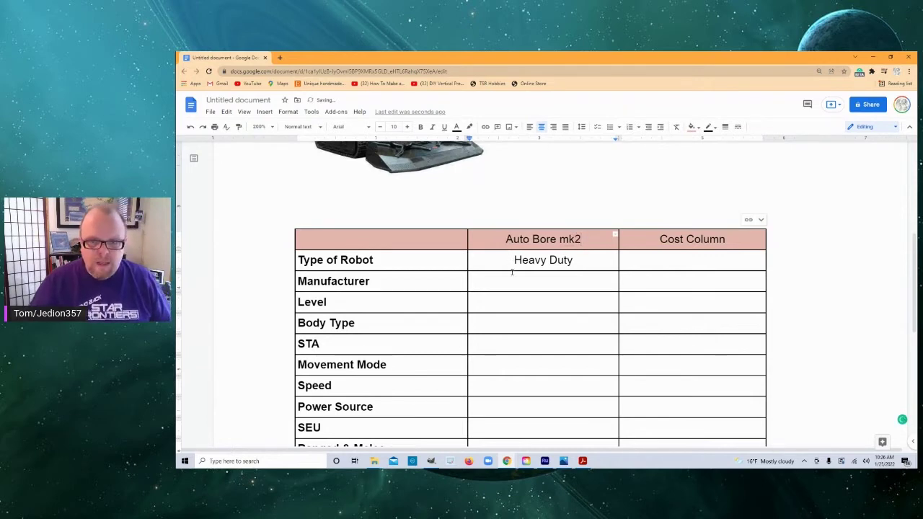
left_click(522, 284)
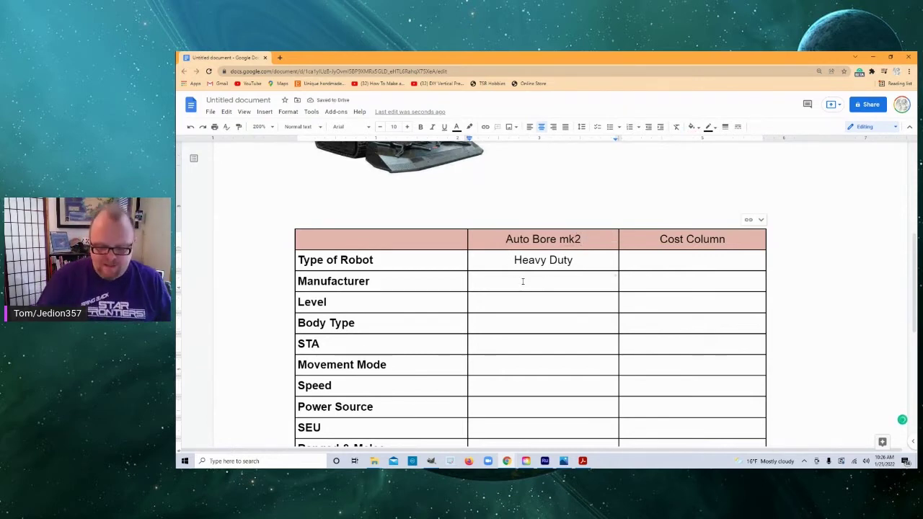
type("T")
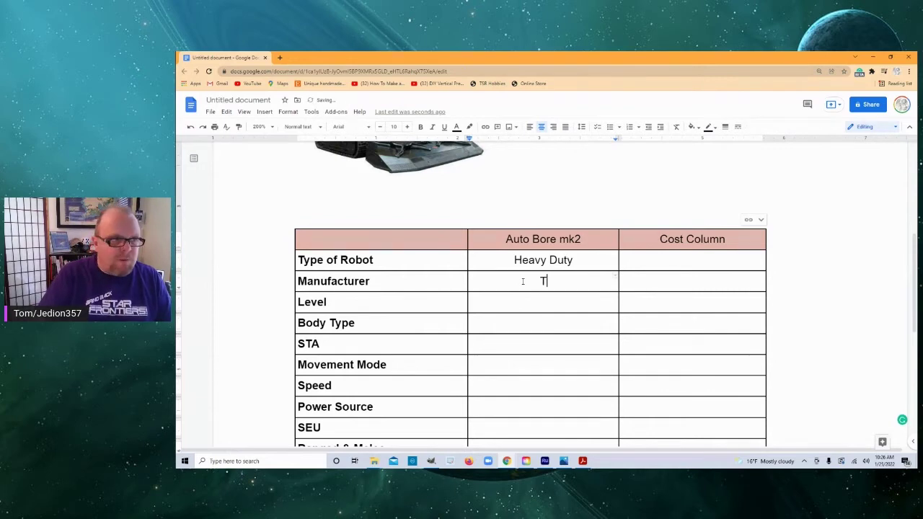
type("achto")
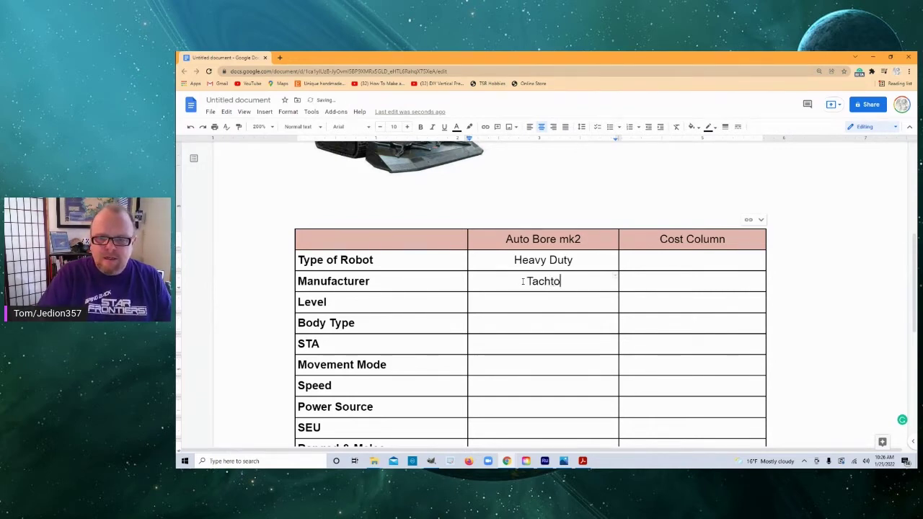
type("n")
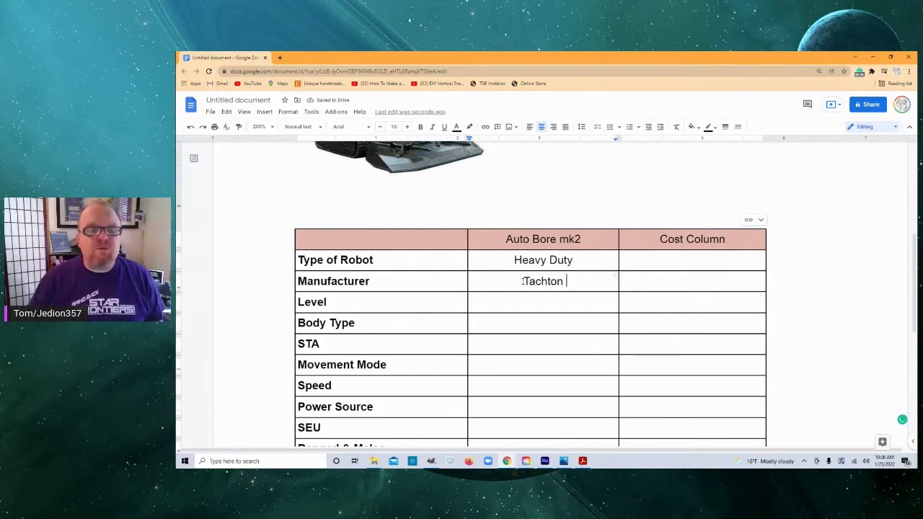
left_click(548, 301)
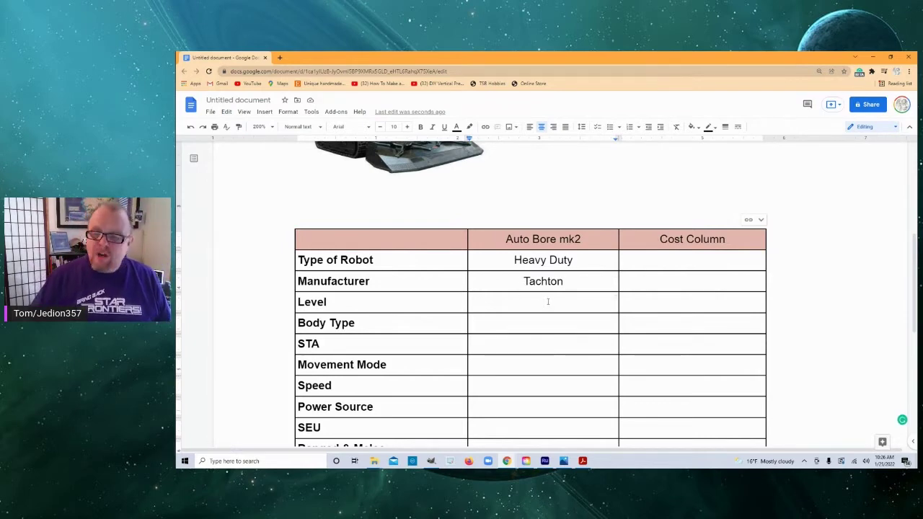
type("2")
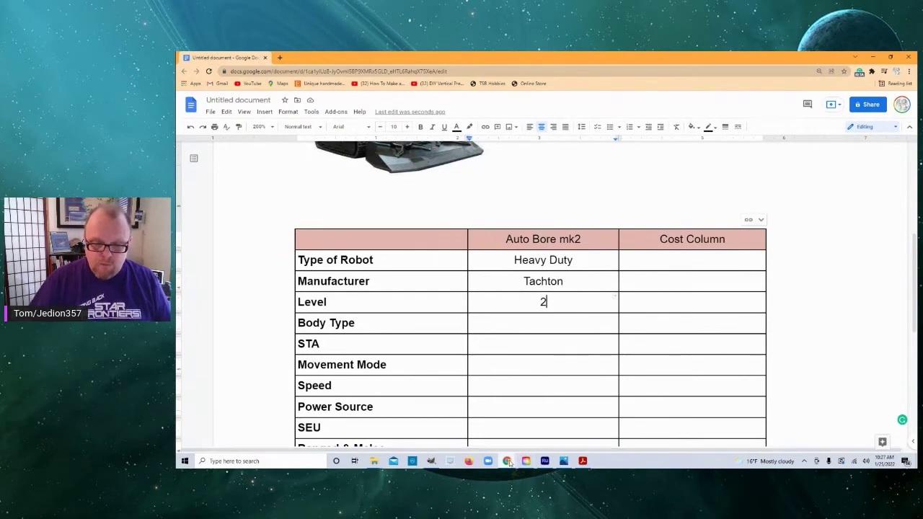
left_click(583, 461)
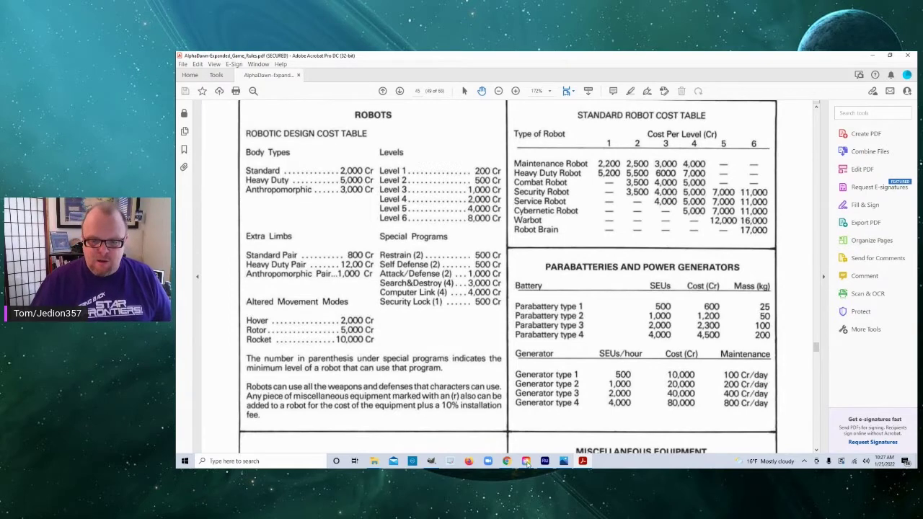
In the stat table, enter Level cost 500 and Body Type Heavy Duty.
left_click(583, 461)
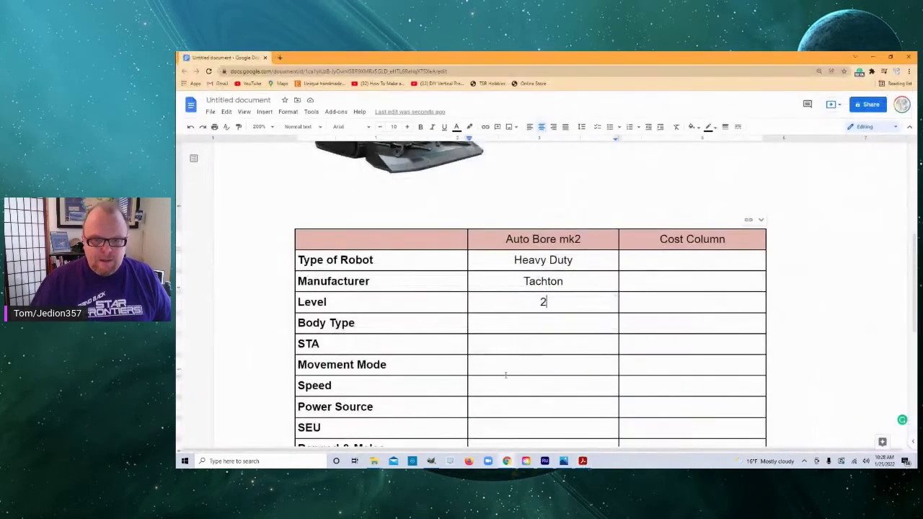
left_click(679, 304)
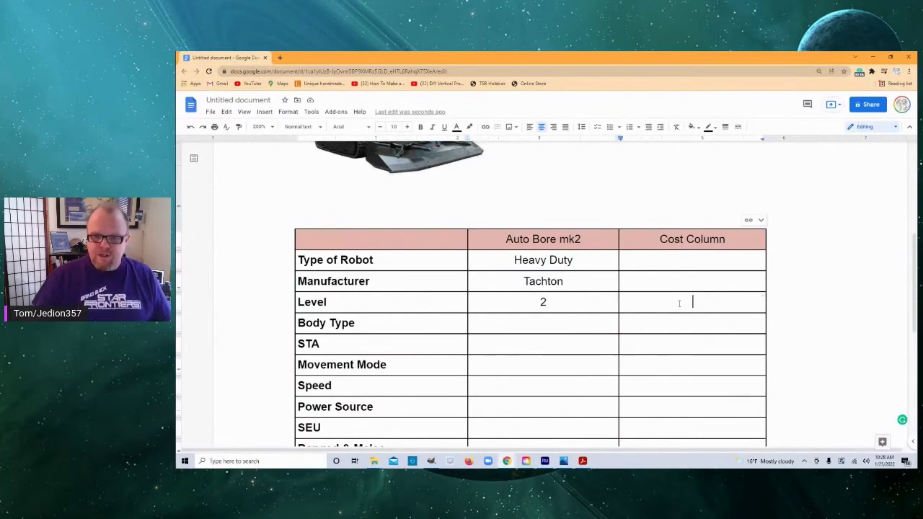
type("500")
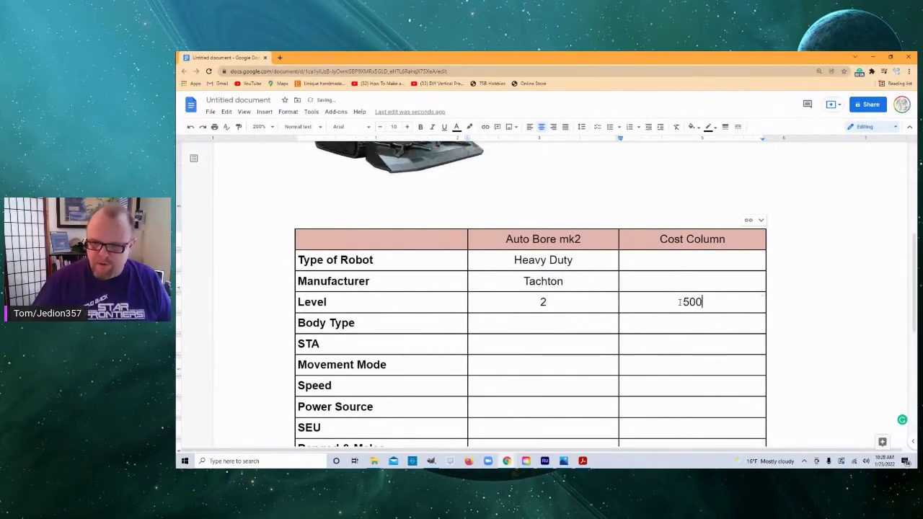
left_click(601, 325)
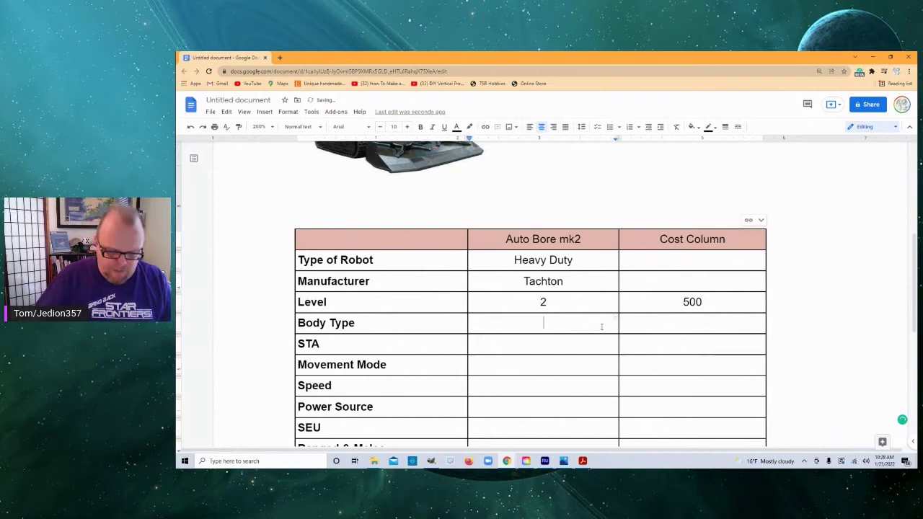
type("heavyt")
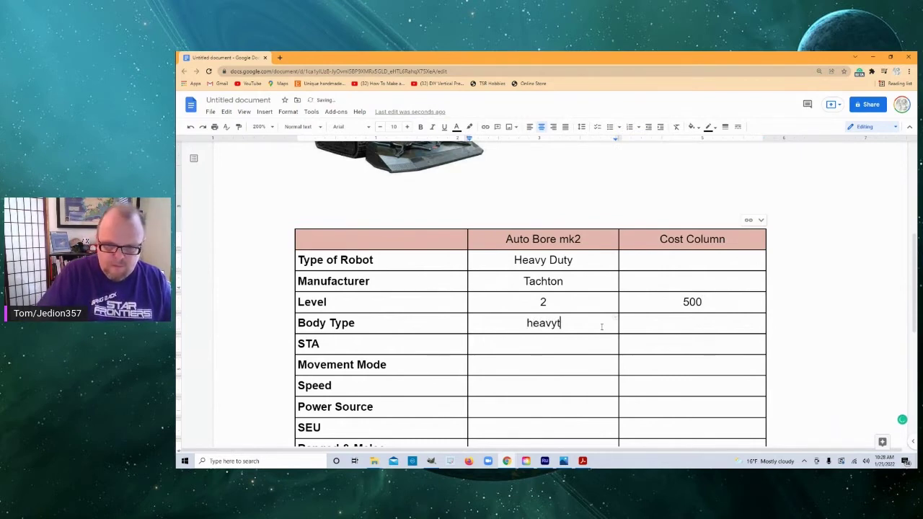
key("BackSpace")
type("Dut")
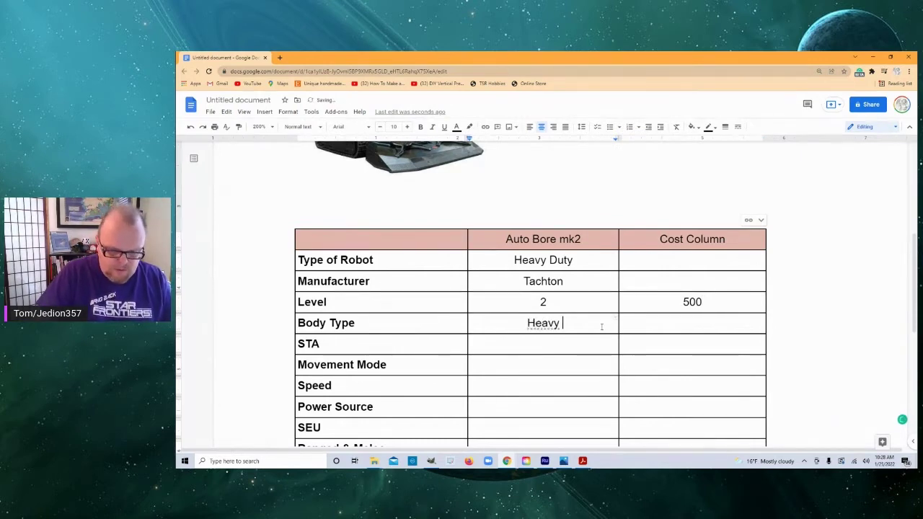
type("y")
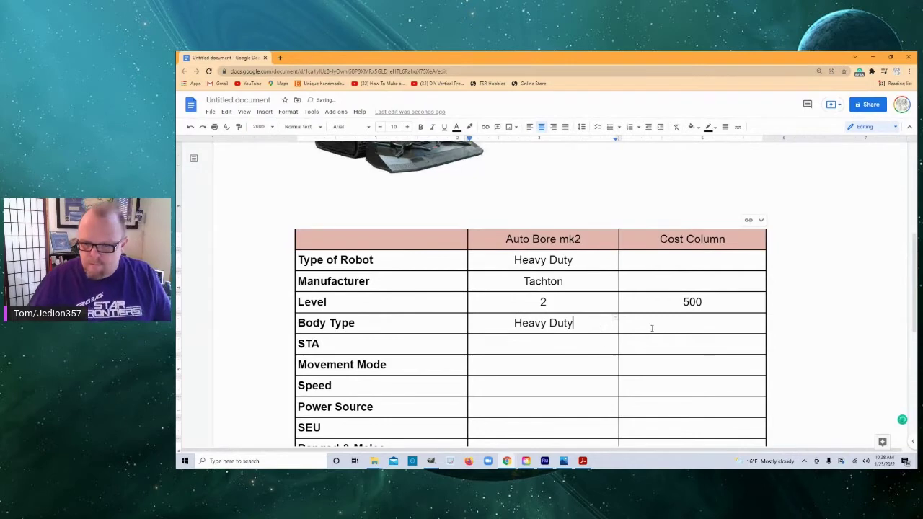
Give the Heavy Duty body a 5000 cost, set STA to 500, and return to the rules PDF.
left_click(685, 328)
type("5000")
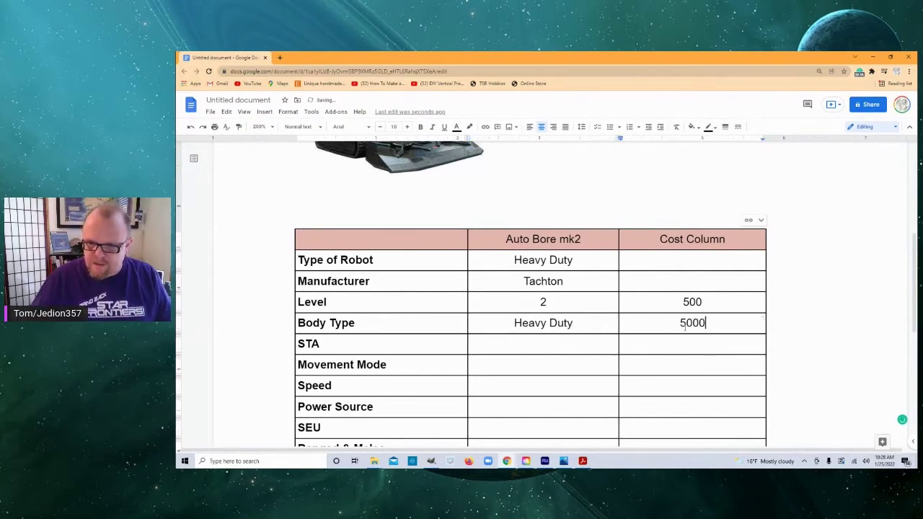
left_click(579, 346)
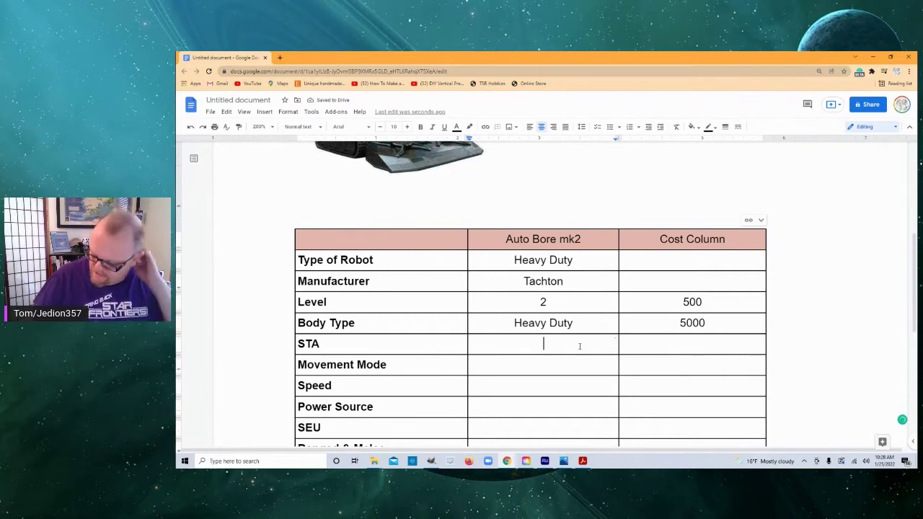
type("500")
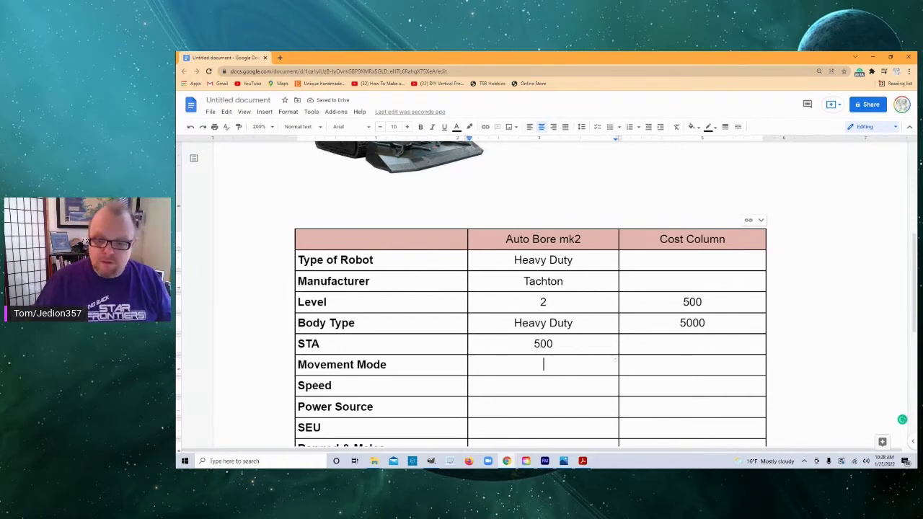
left_click(584, 461)
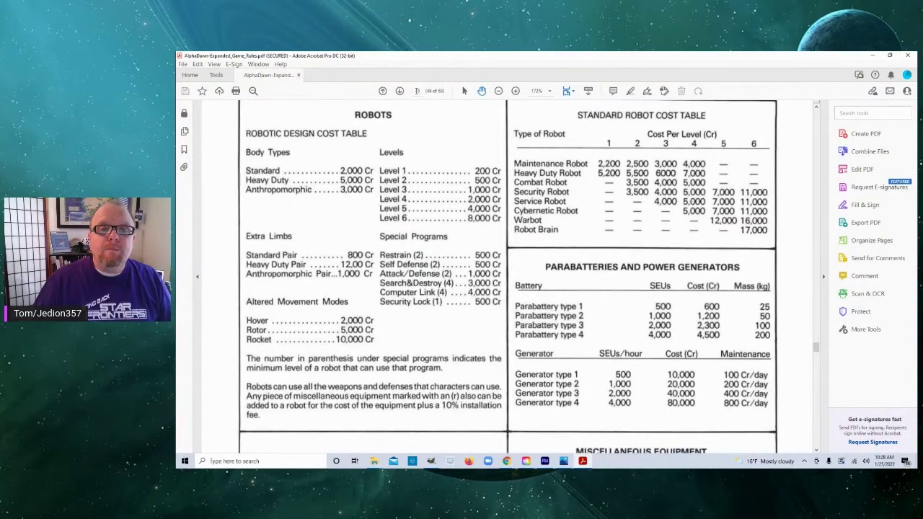
Jump to page 71 of the rules to check the robot top speed table.
type("7")
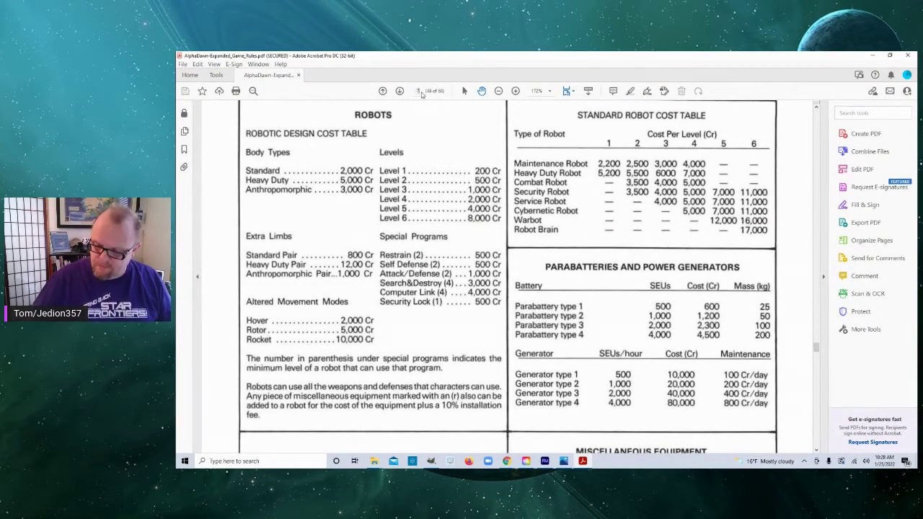
type("1")
key("Return")
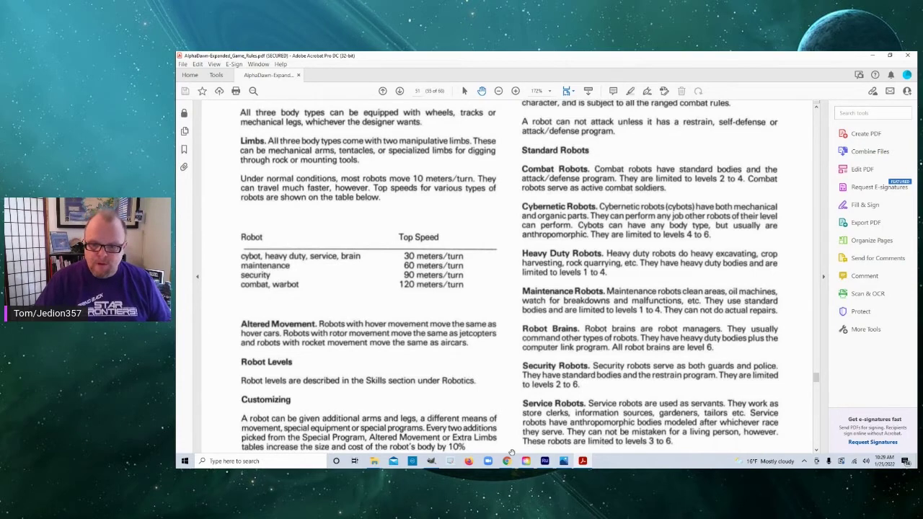
Enter Tracked as Movement Mode and 30m/turn as Speed for the Auto Bore mk2.
left_click(583, 461)
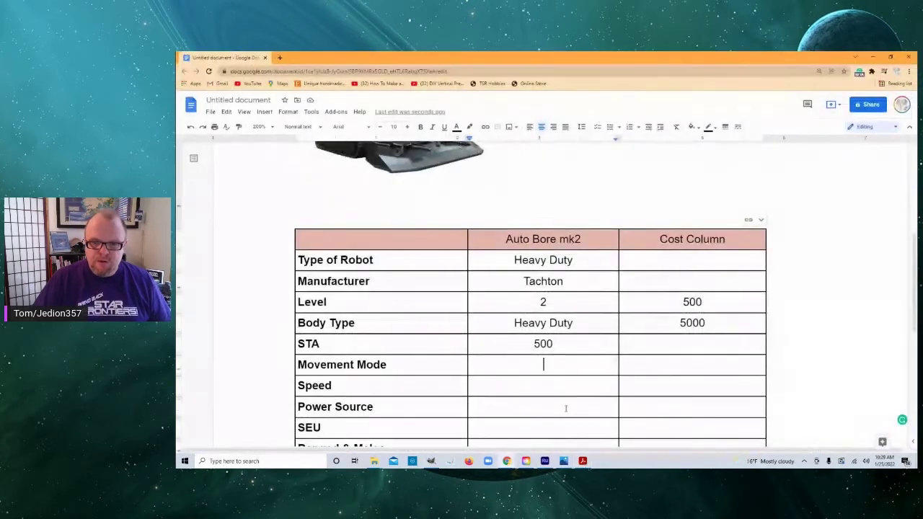
left_click(554, 365)
scroll(554, 361, "down", 2)
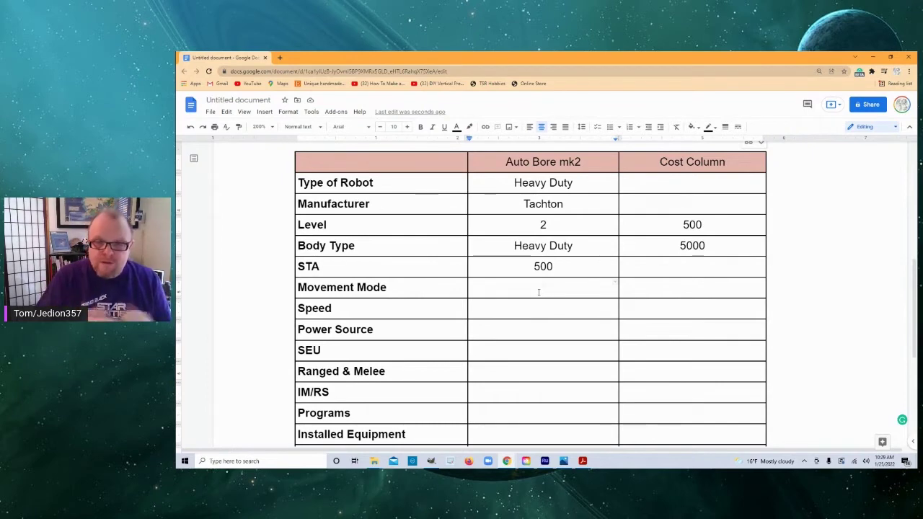
type("track")
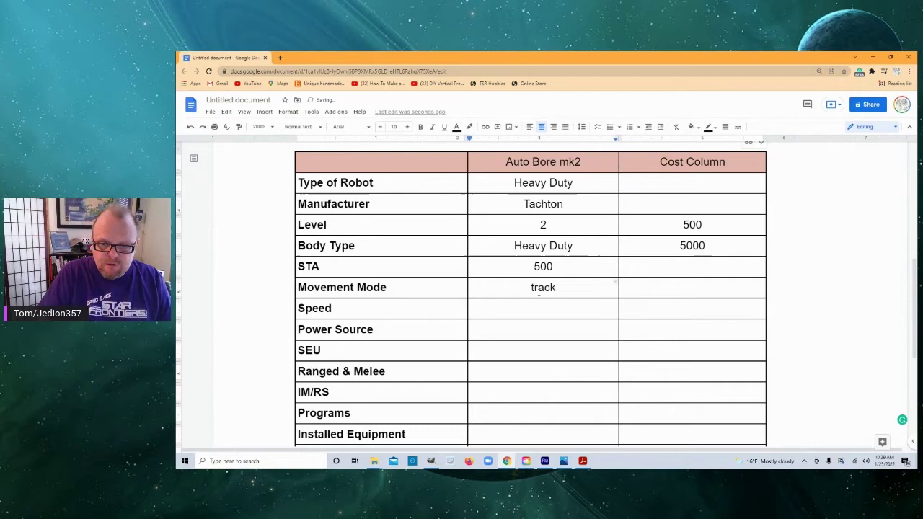
type("ed")
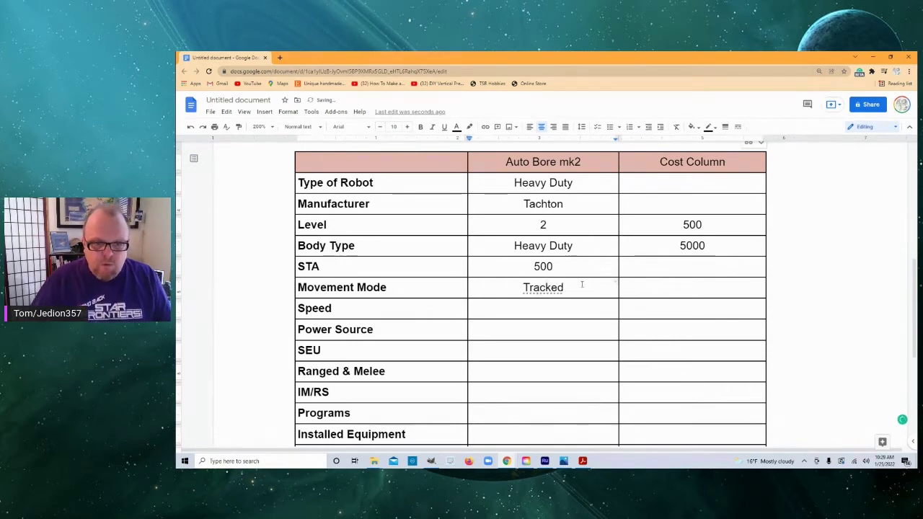
left_click(682, 289)
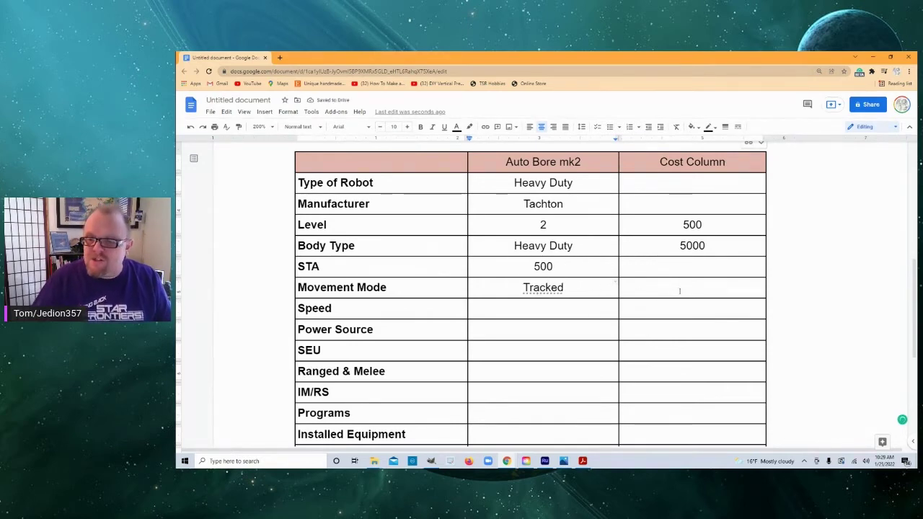
left_click(553, 308)
type("30")
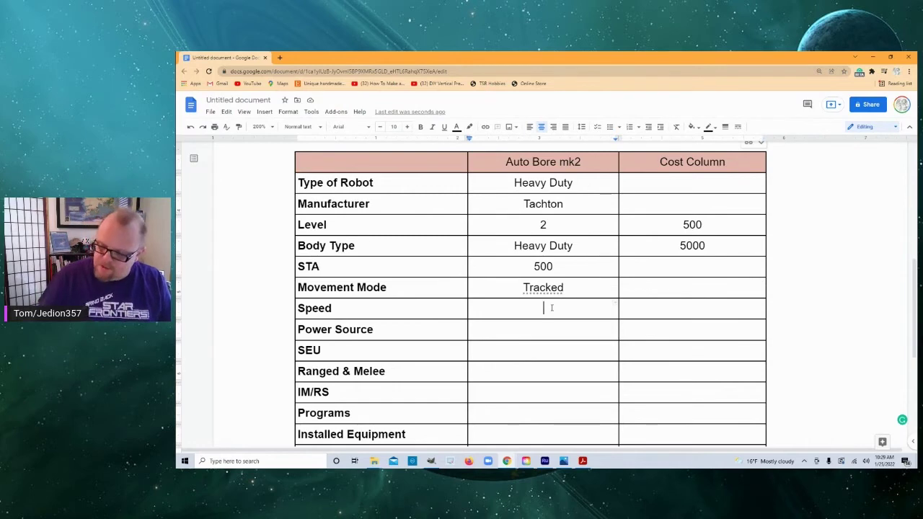
type("m")
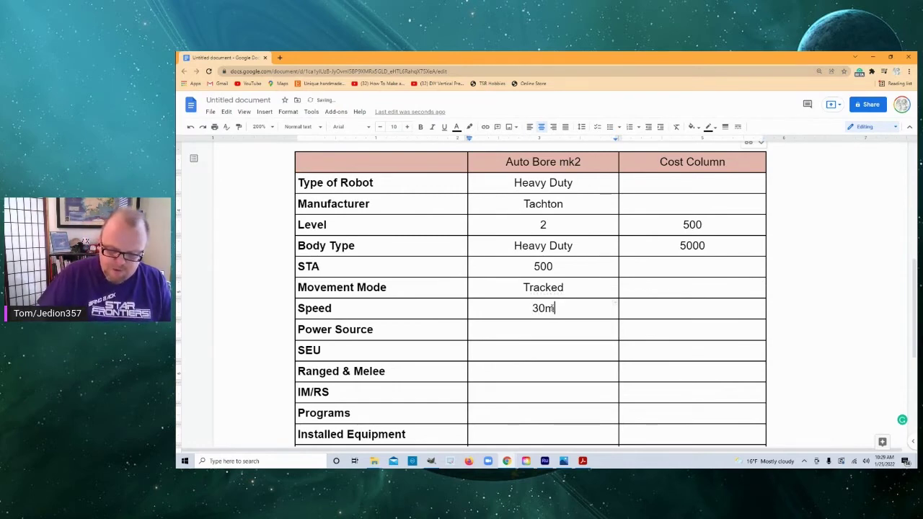
type("/turn")
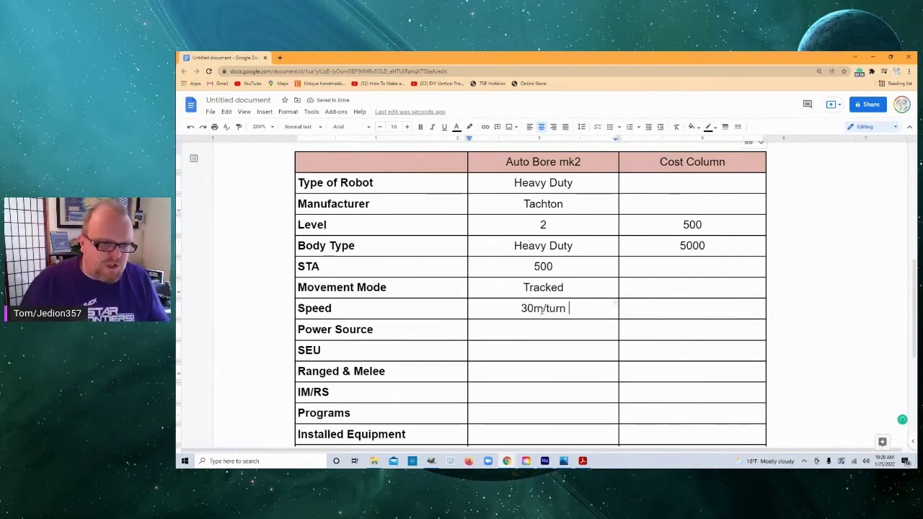
Set Power Source to Type 2 parabattery costing 1,200, with 1000 SEU.
left_click(544, 326)
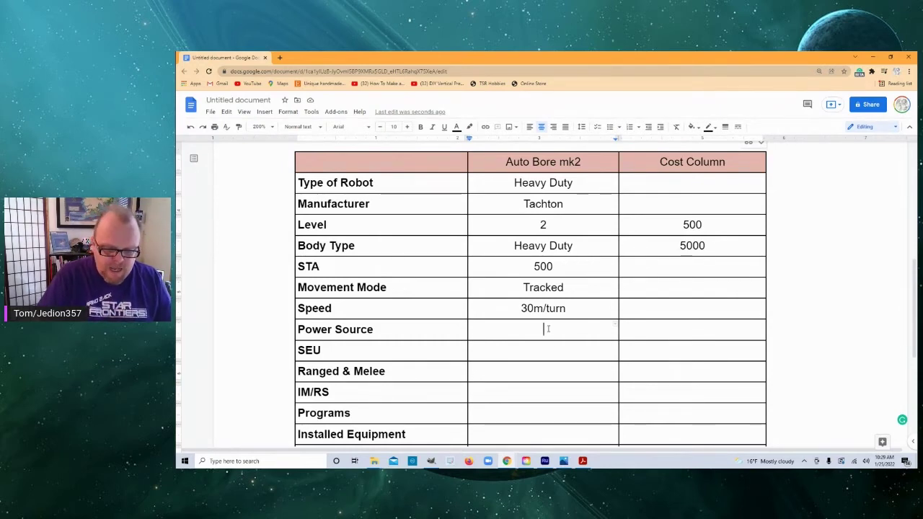
type("T")
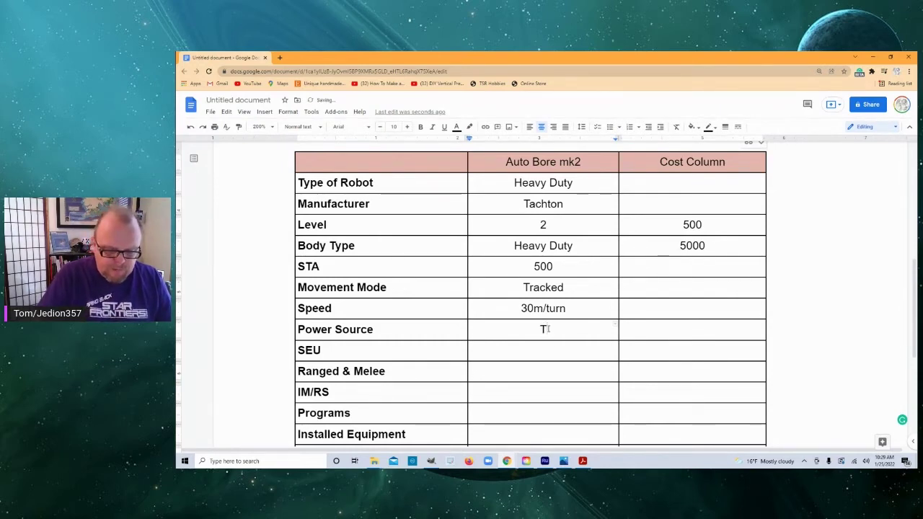
type("ype 2")
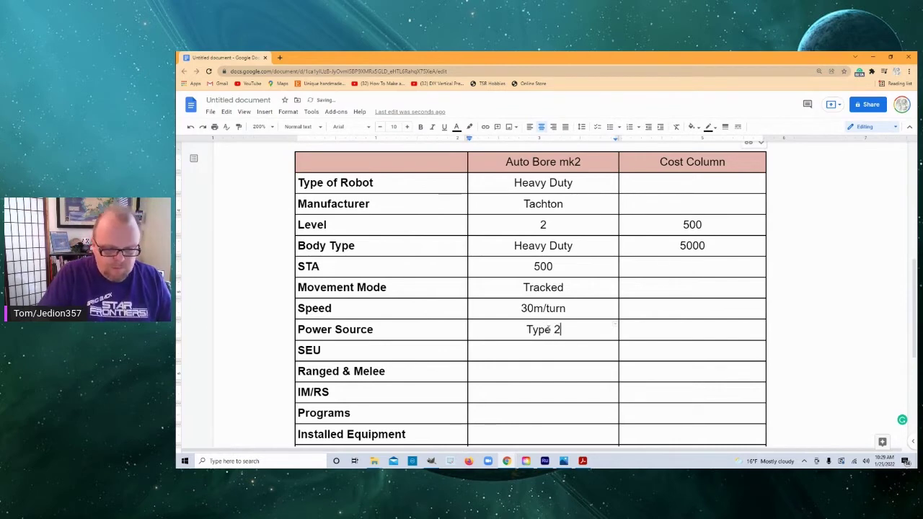
type(" para")
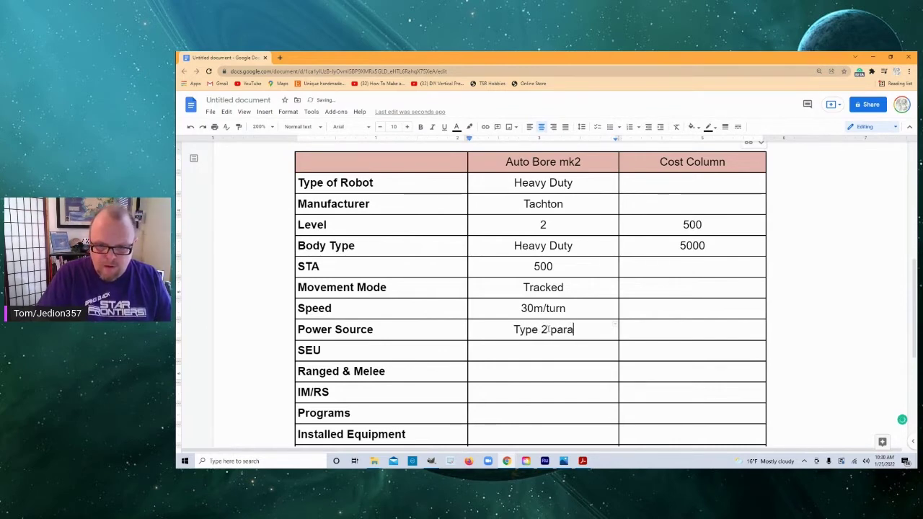
type("battery")
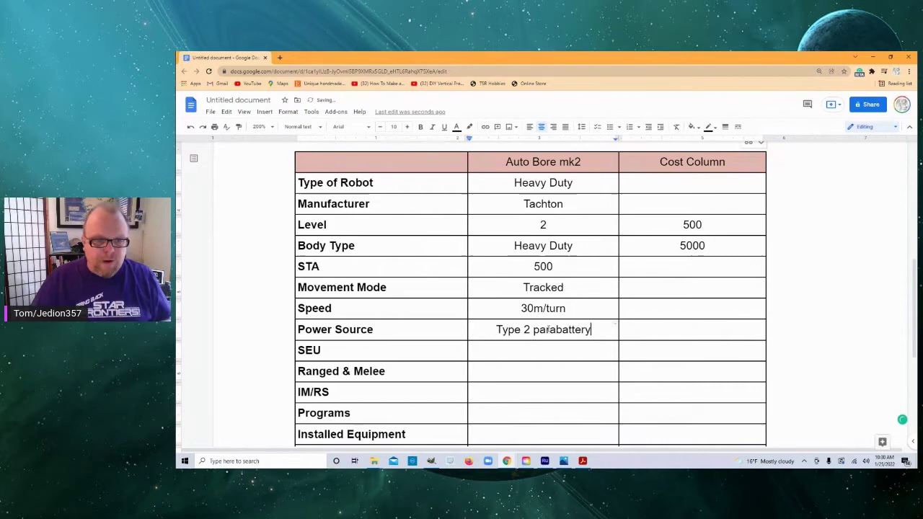
left_click(544, 351)
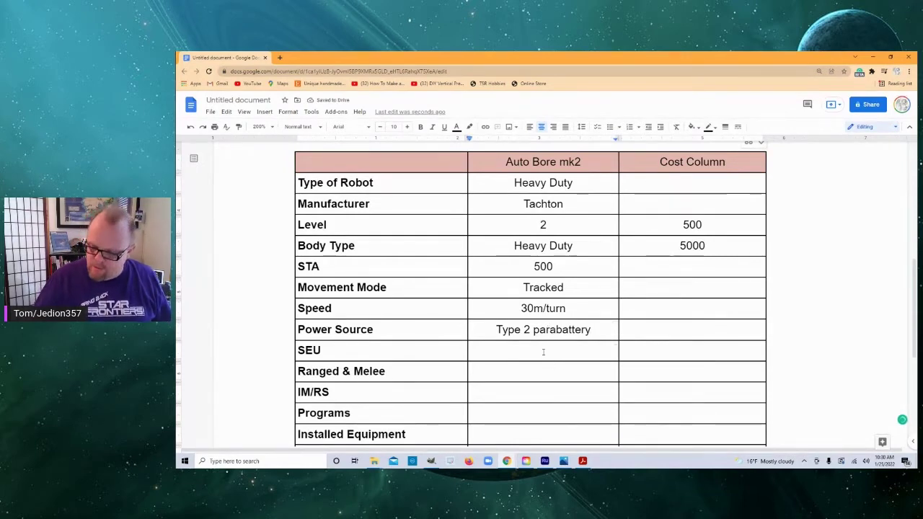
type("1000")
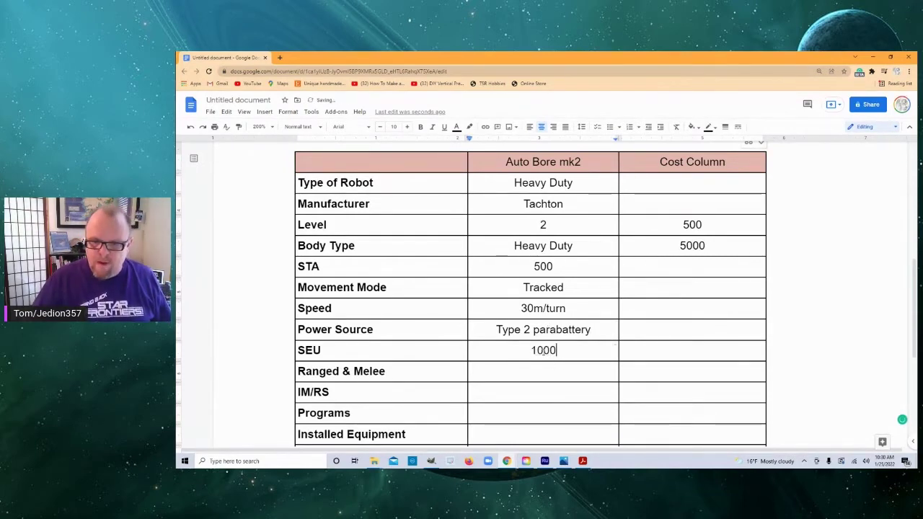
left_click(666, 332)
type("1")
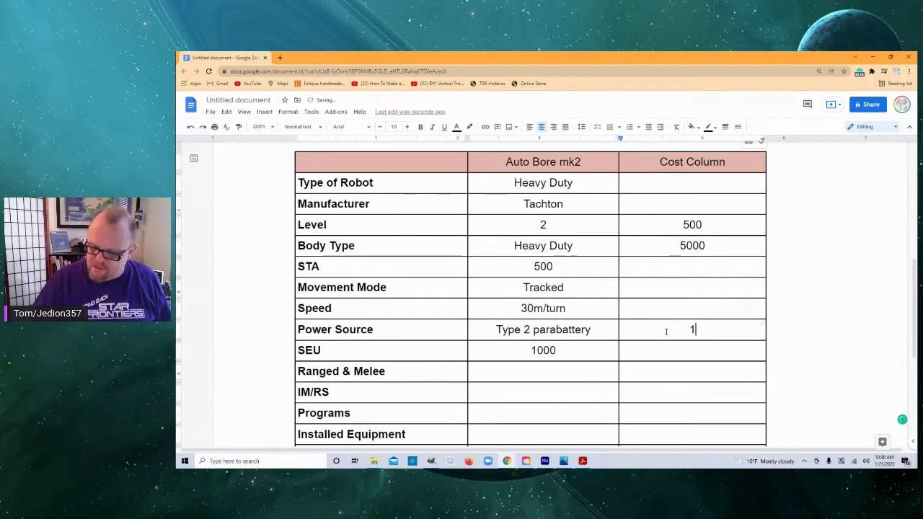
type(",200")
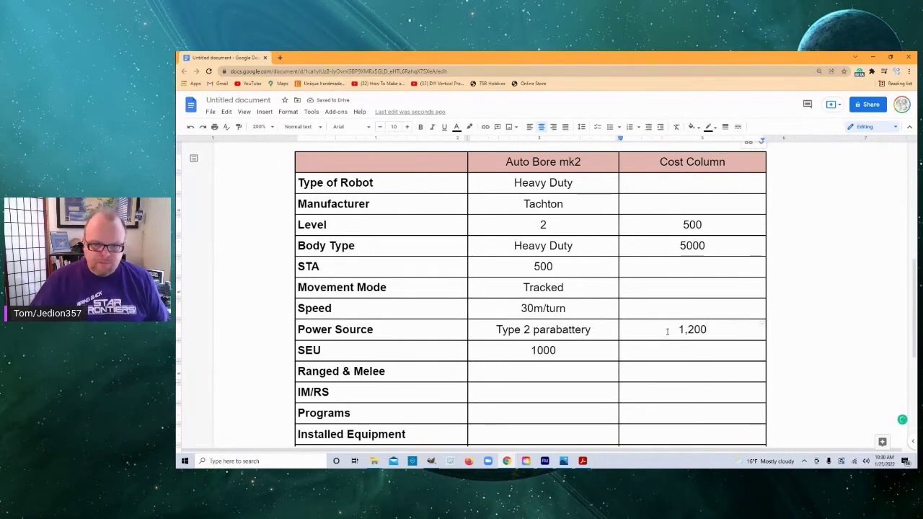
Enter n/a in the Auto Bore mk2's Ranged & Melee and IM/RS cells.
scroll(667, 332, "down", 2)
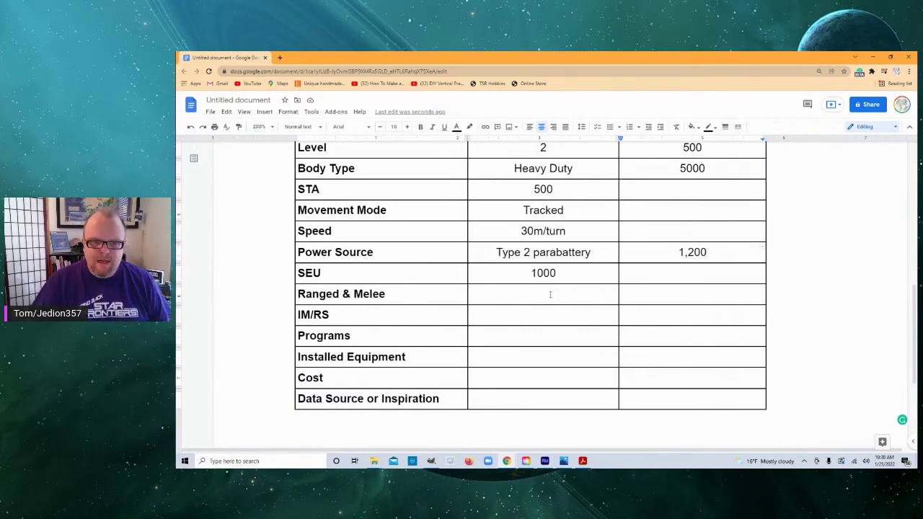
scroll(550, 293, "down", 1)
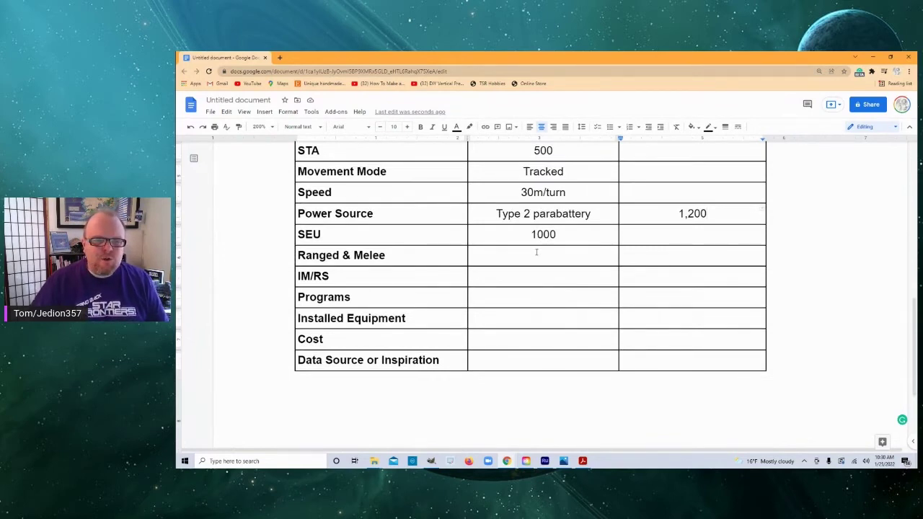
left_click(538, 255)
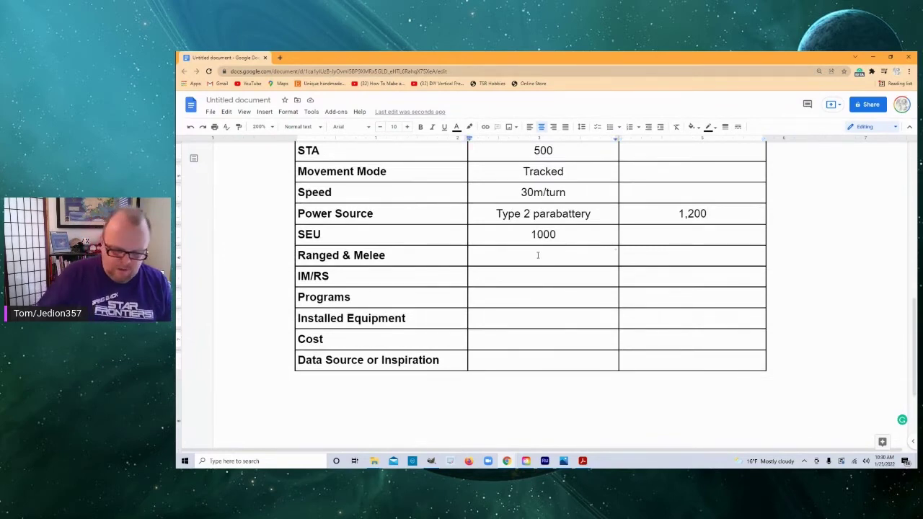
type("n/a")
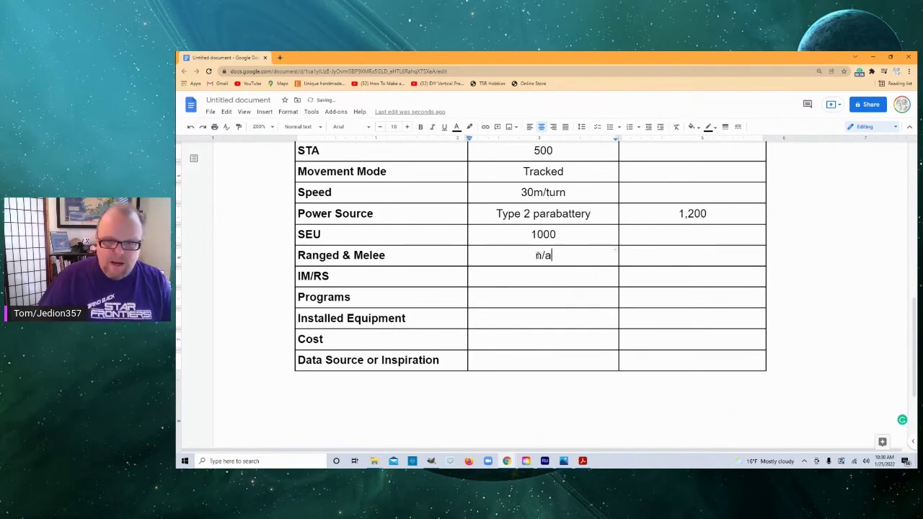
left_click(537, 276)
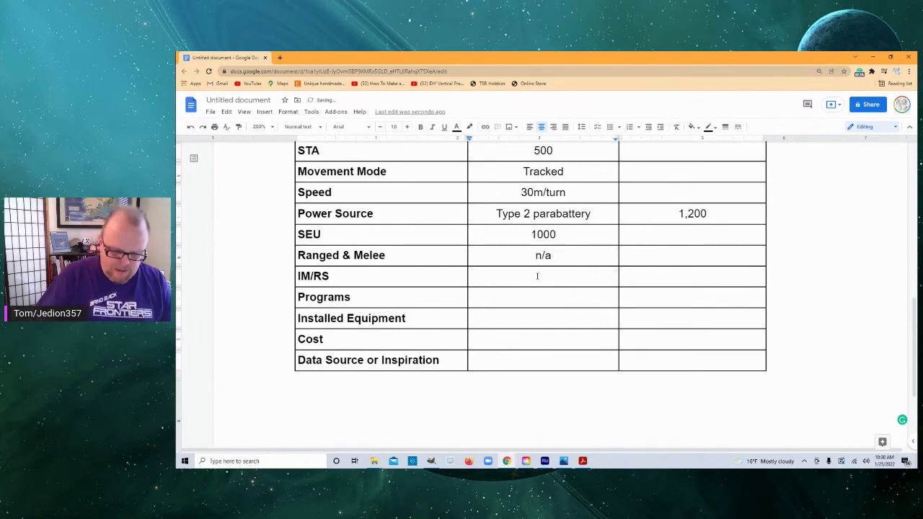
type("m")
key("BackSpace")
type("n/a")
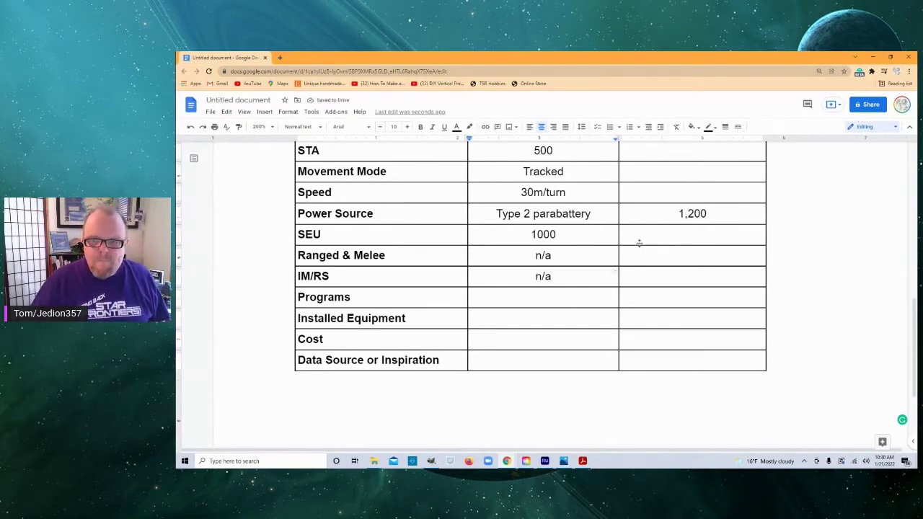
Enter 'Computer Link, Security Lock' in the Programs cell and 4500 as its cost.
left_click(533, 296)
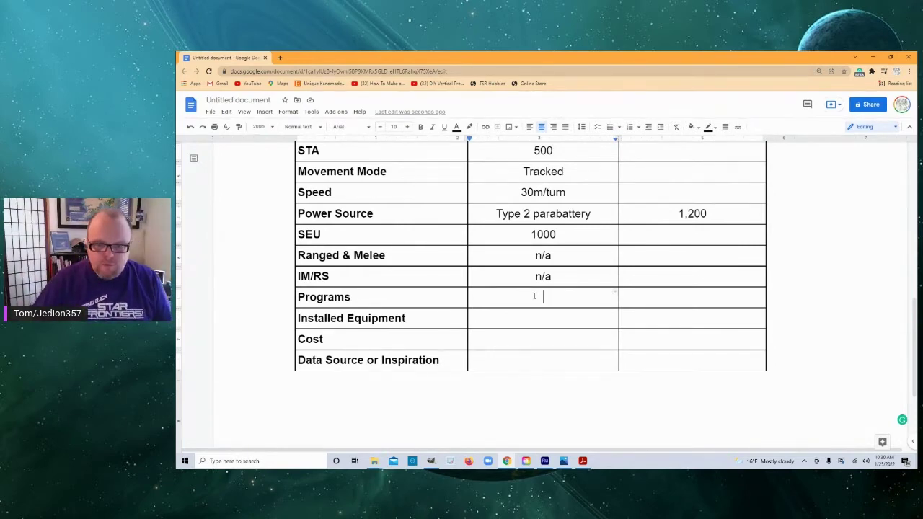
type("Co")
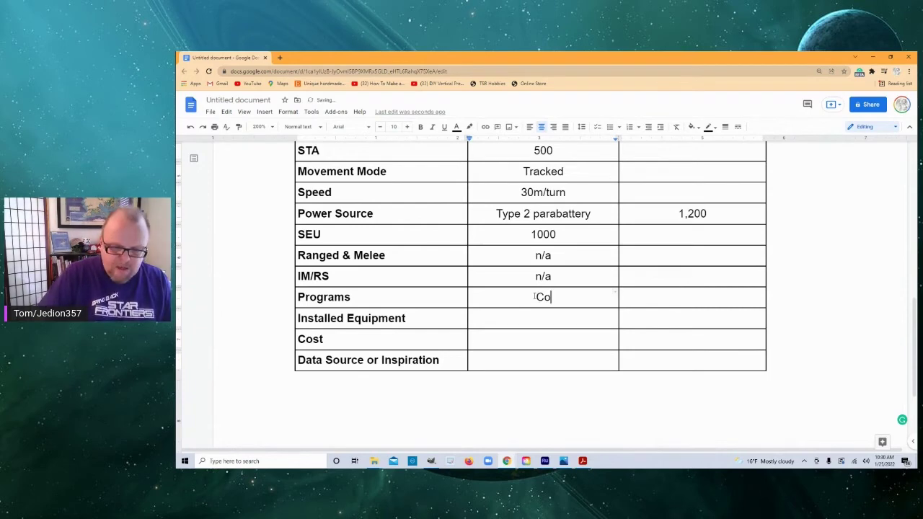
type("mputer ")
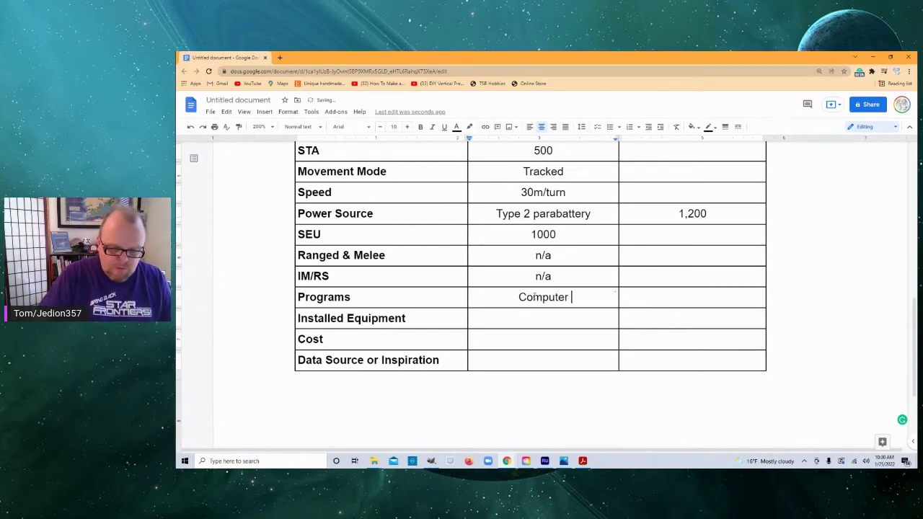
type("Ling")
key("BackSpace")
type("k")
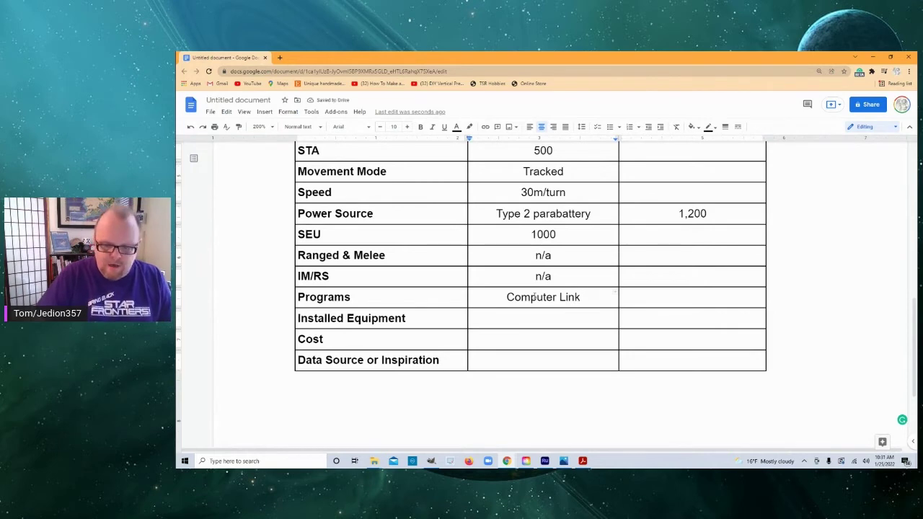
type(", Secr")
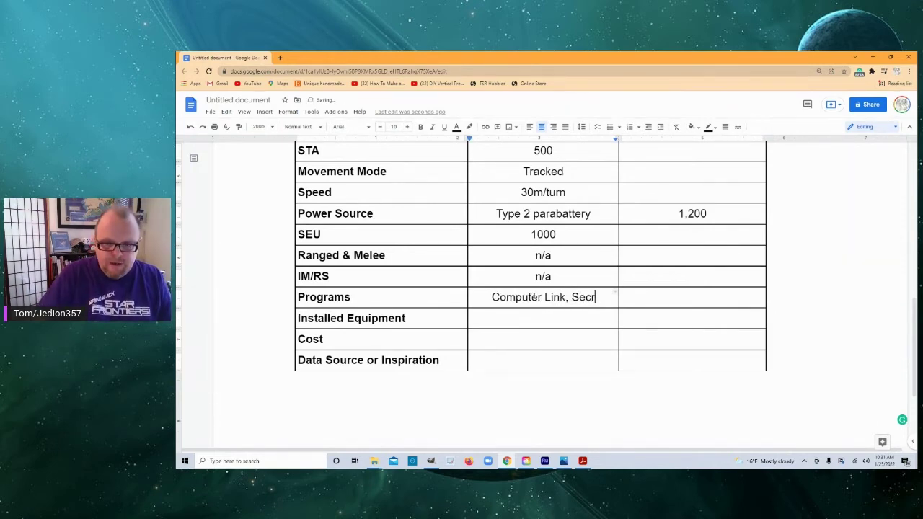
key("BackSpace")
type("u")
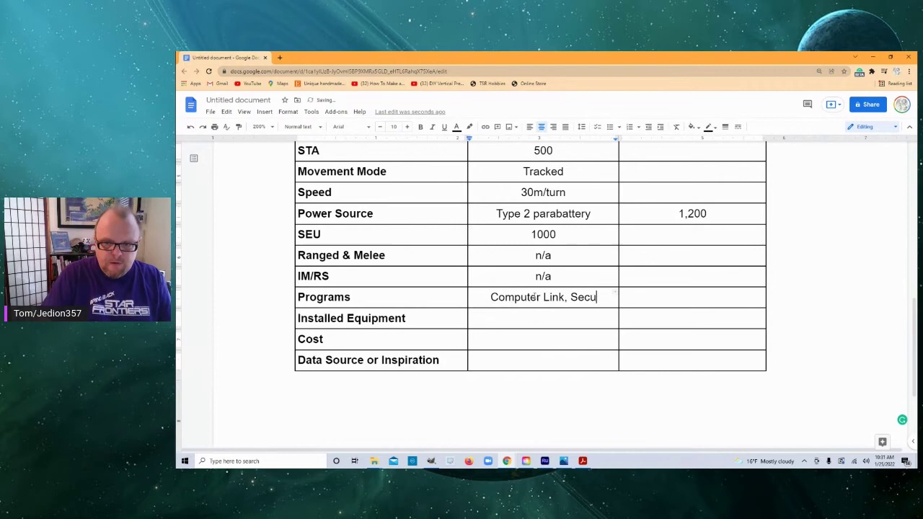
type("rity Lock")
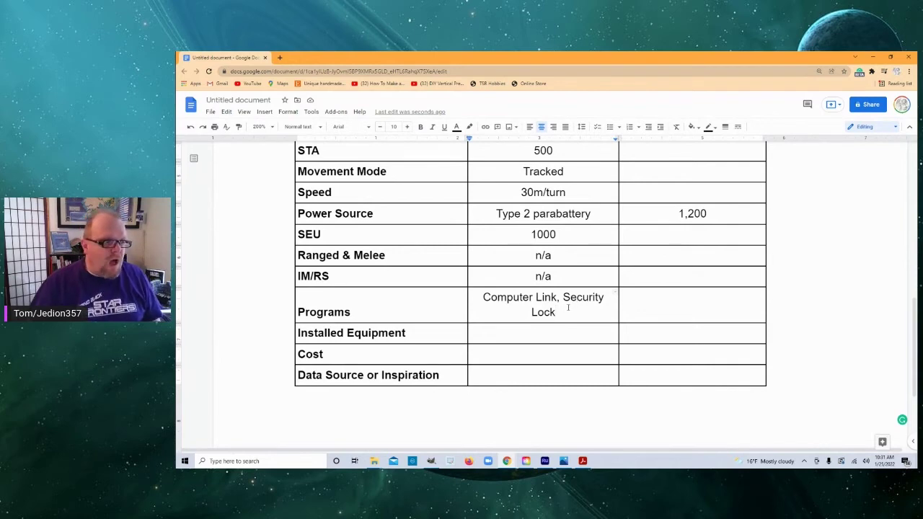
left_click(655, 307)
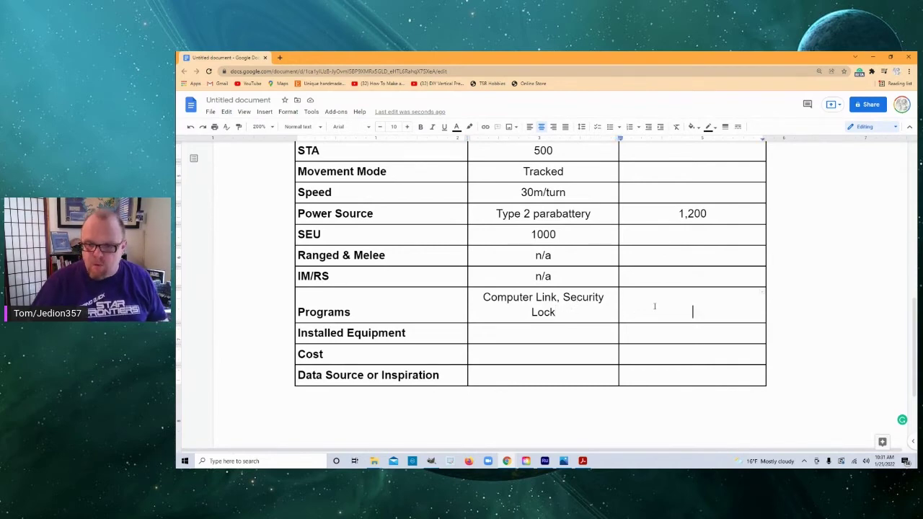
type("4500")
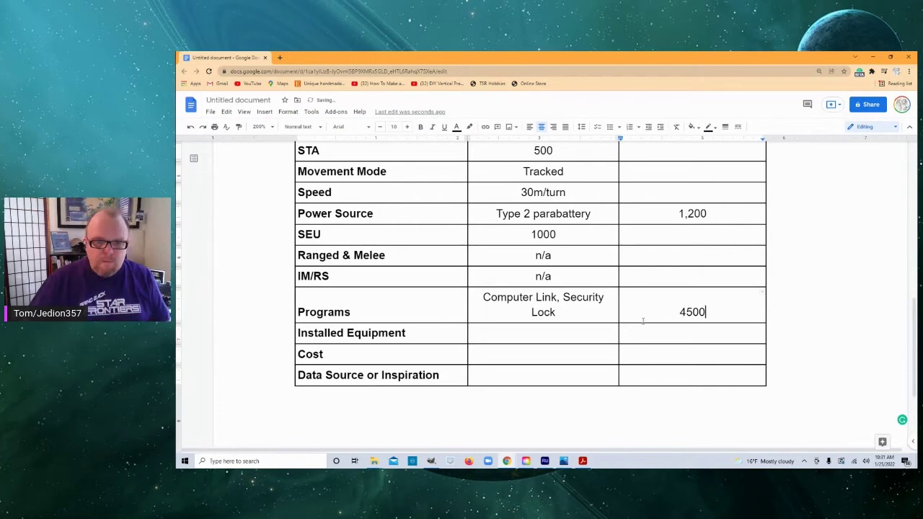
left_click(583, 333)
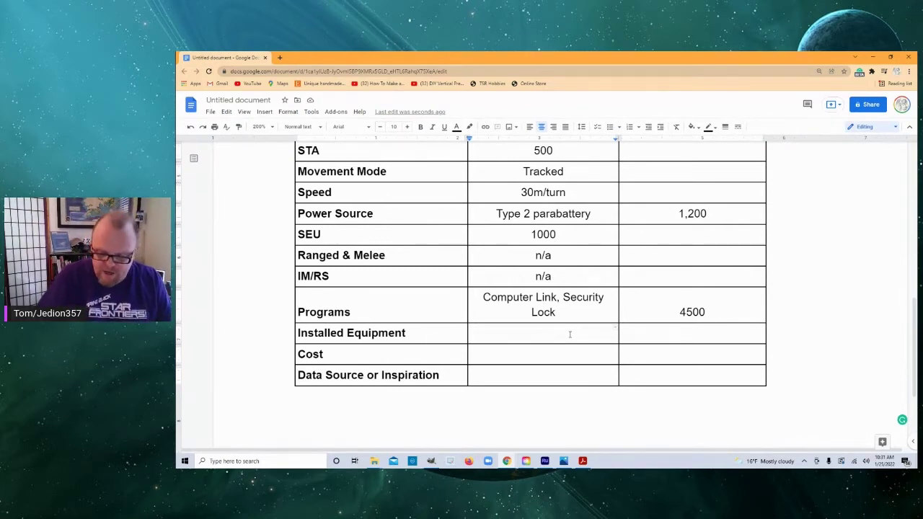
Enter 'Radiophone, Toxyrad Gauge, Flashlight x4' as Installed Equipment, correcting typos along the way.
type("Radio")
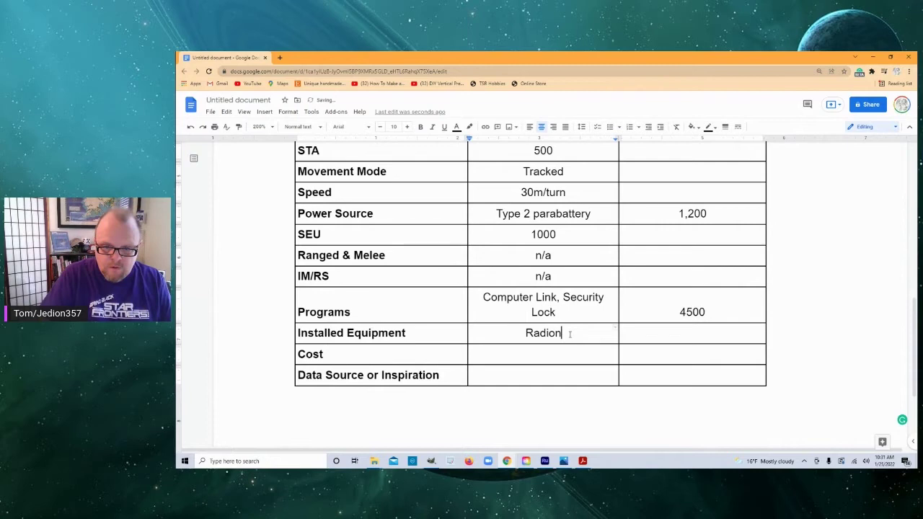
type("phone")
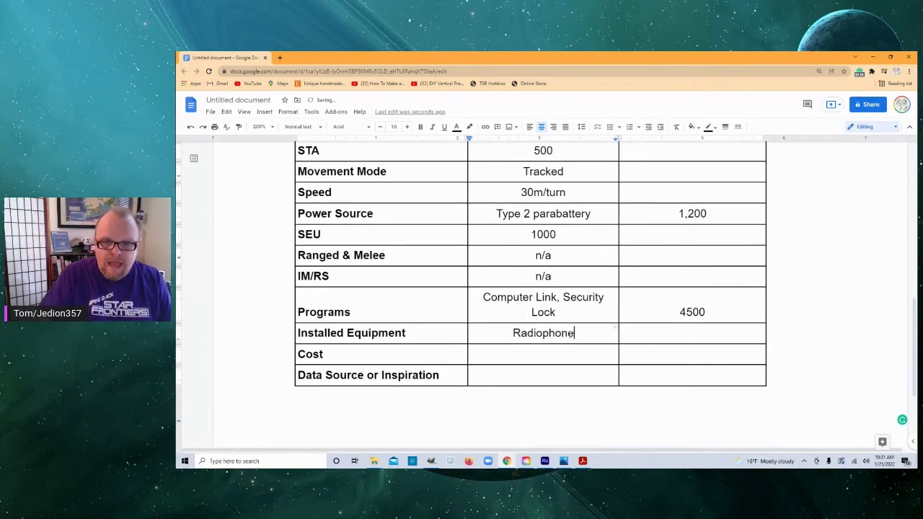
key("BackSpace")
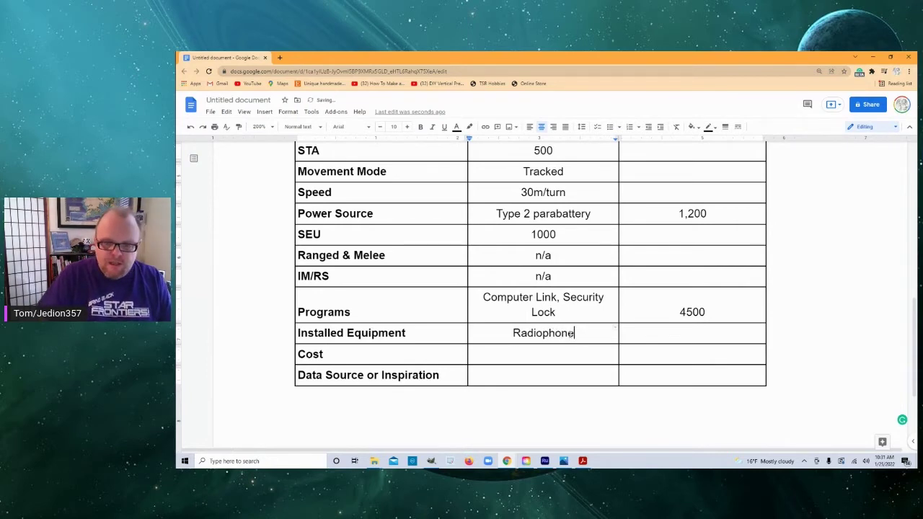
type(", R")
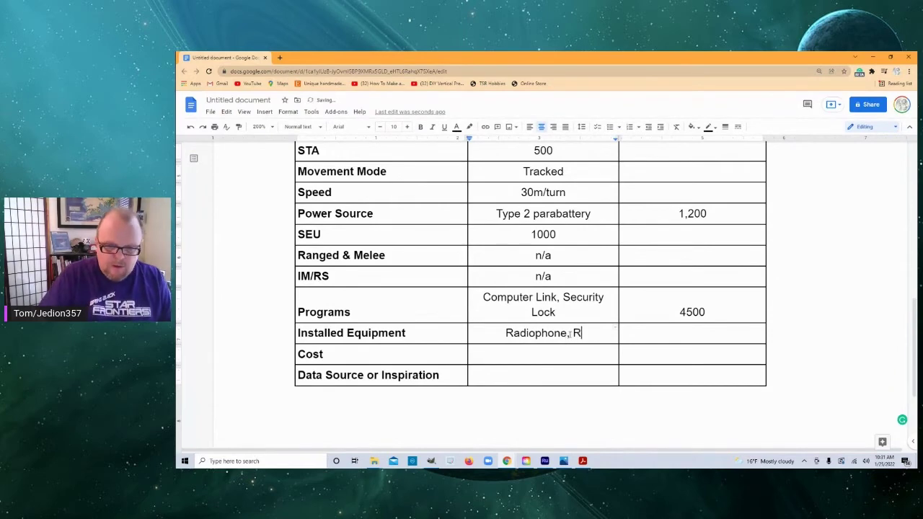
key("BackSpace")
type("T")
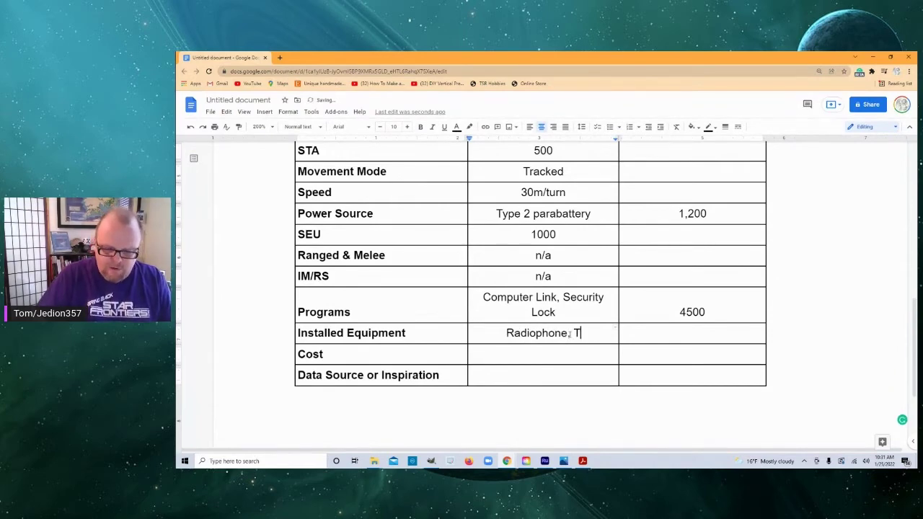
type("oyrad")
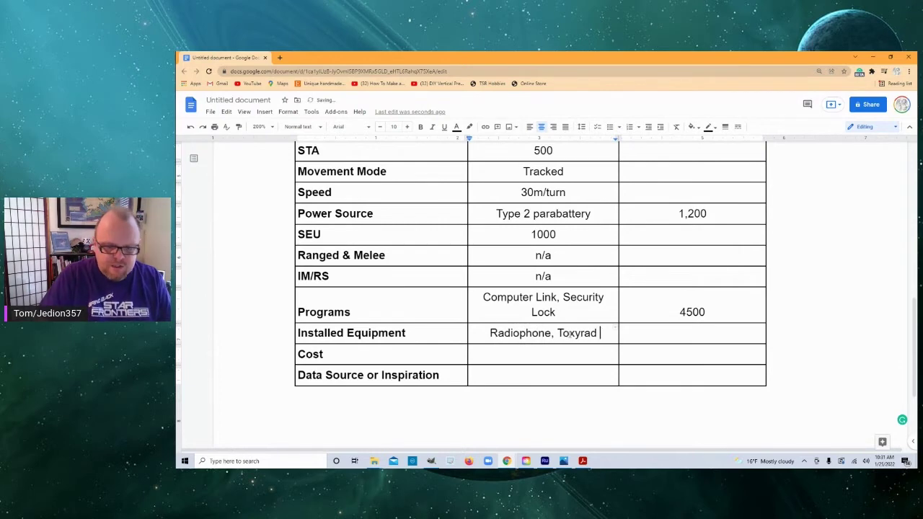
type(" Gu")
key("BackSpace")
type("a")
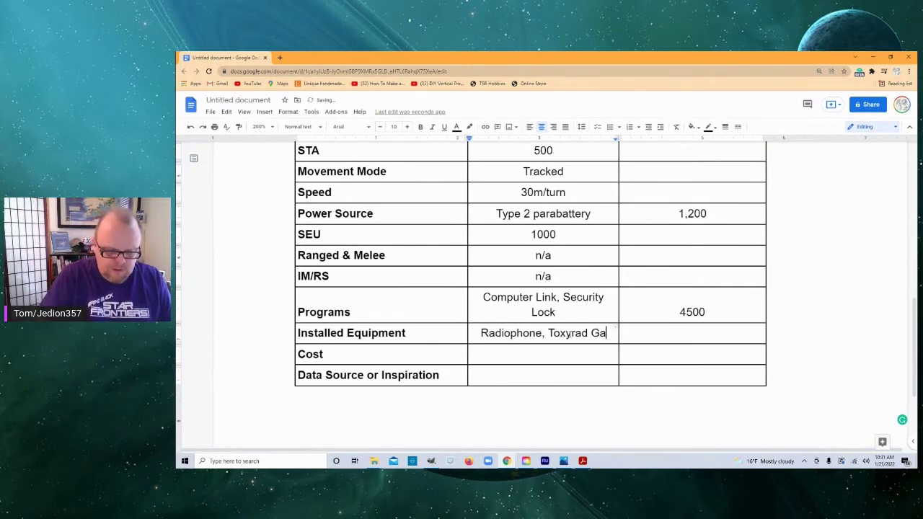
type("uge")
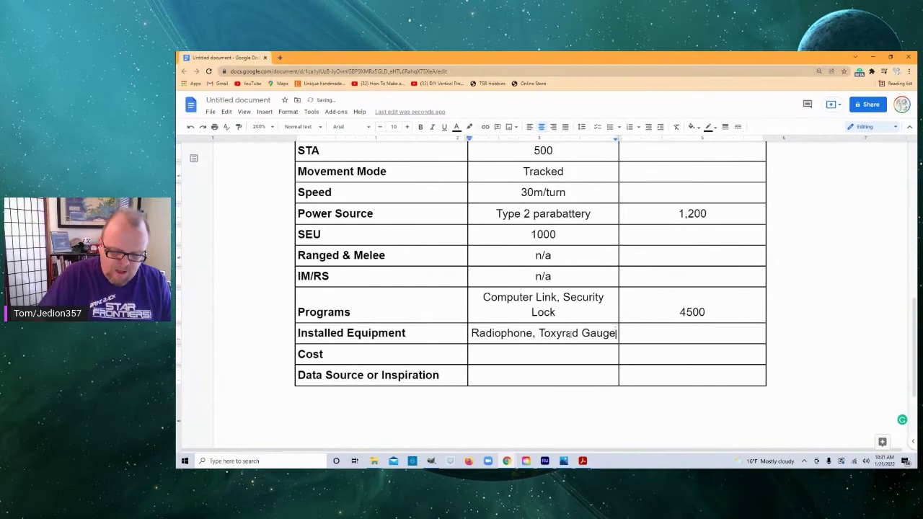
type(",")
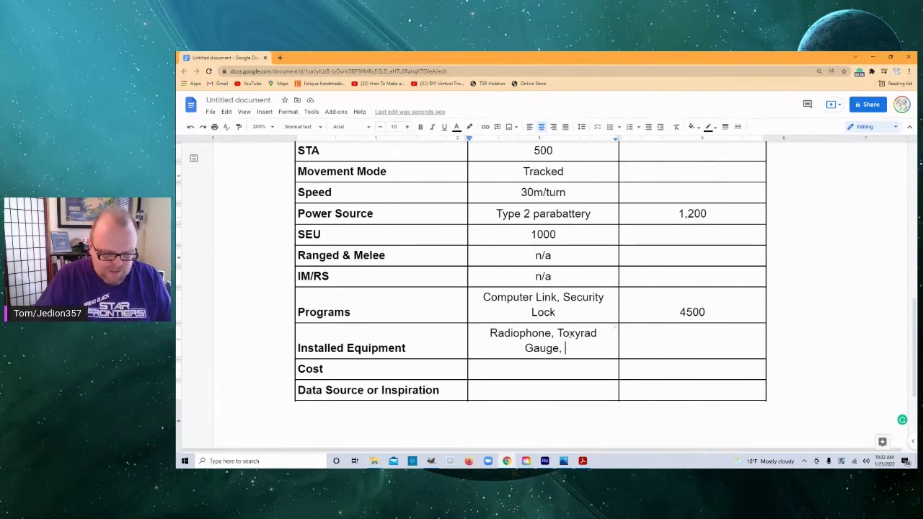
type("Flas")
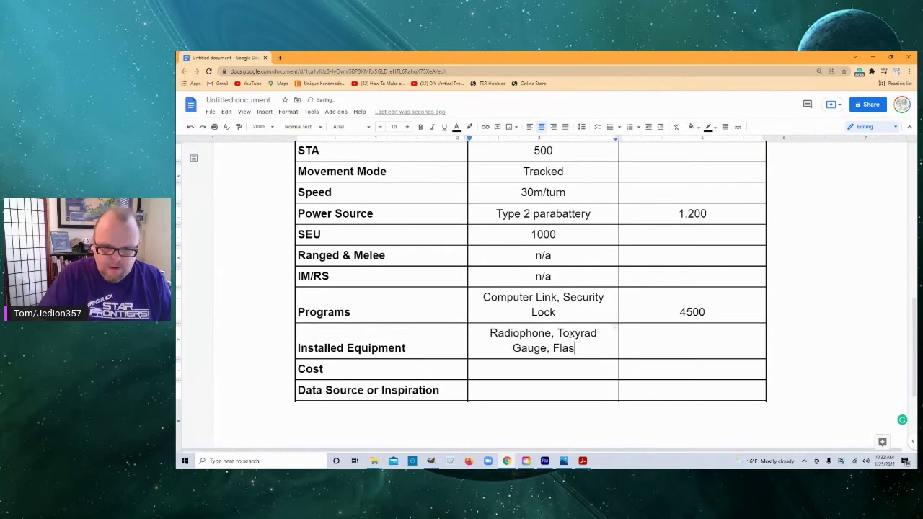
type("hlight ")
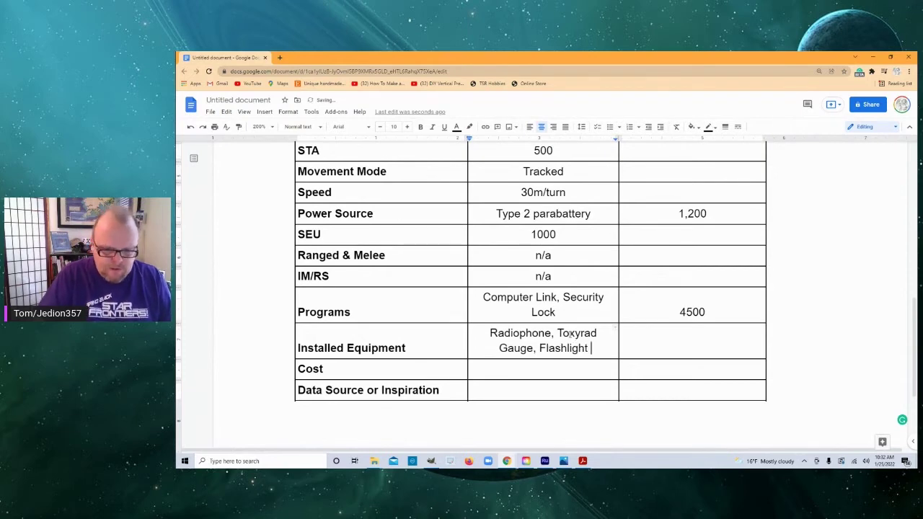
type("x$")
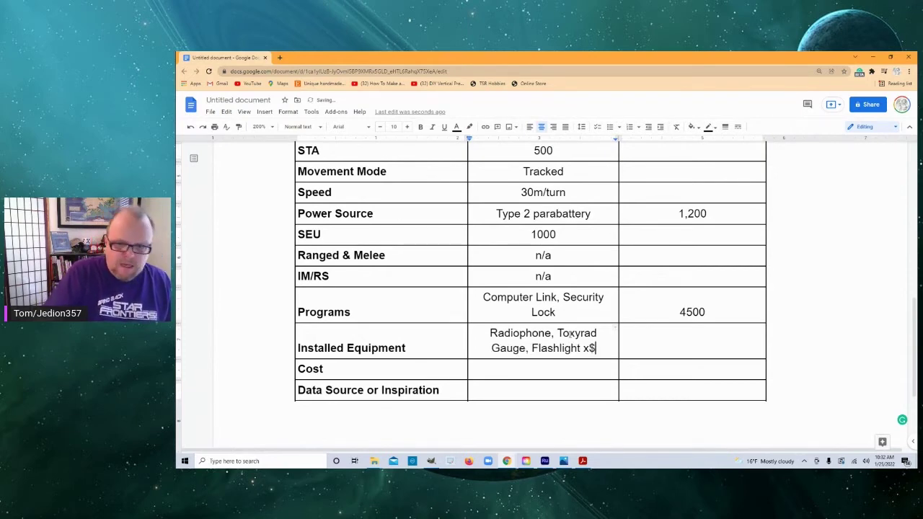
key("BackSpace")
type("4")
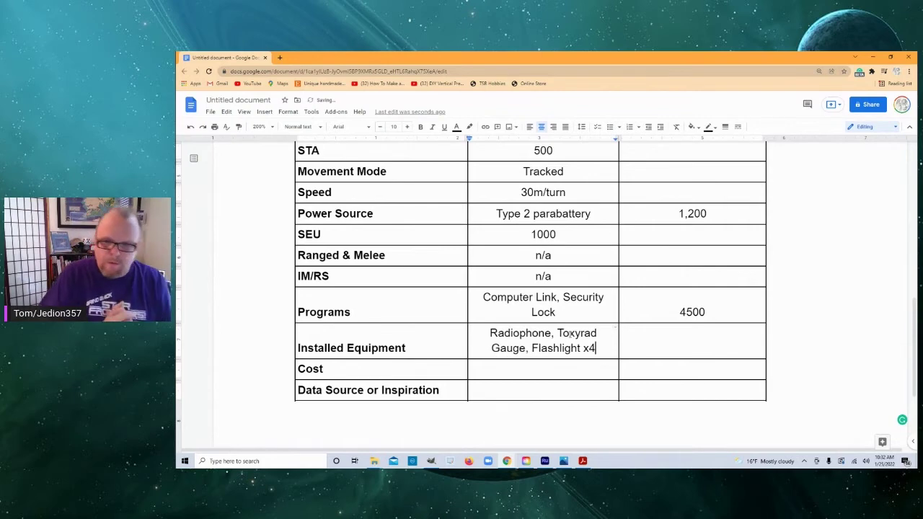
left_click(663, 344)
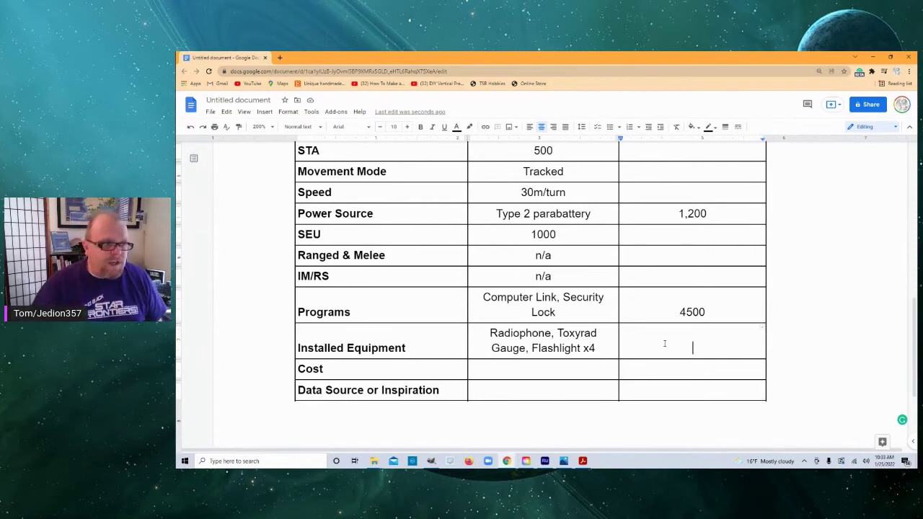
Type 540 into the Installed Equipment row's cost cell.
type("5")
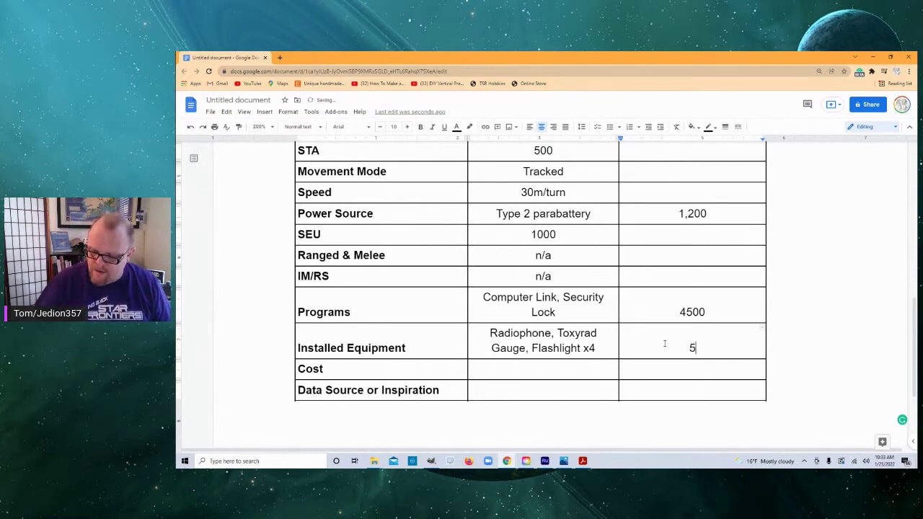
type("40")
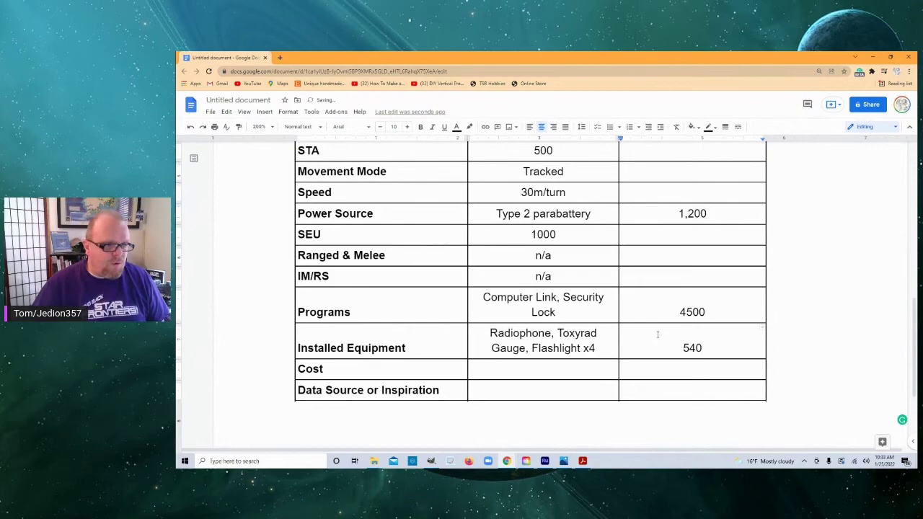
Enter 11,740 as the total Cost and 'Real World Drill/boring robot' as the Data Source.
scroll(657, 335, "up", 3)
scroll(693, 340, "down", 1)
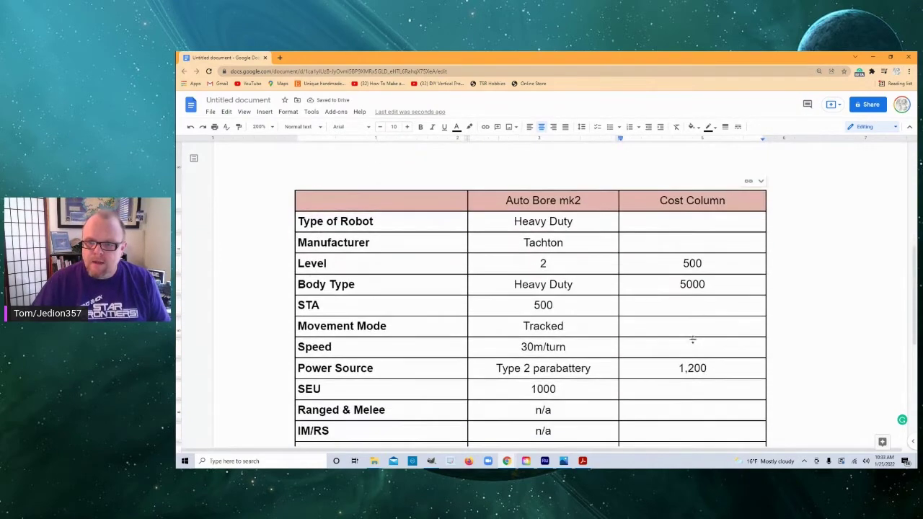
scroll(693, 337, "down", 3)
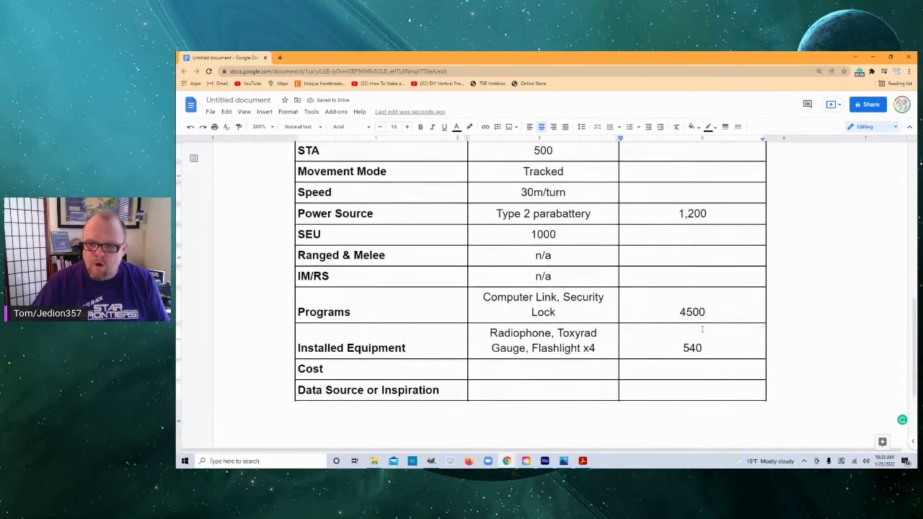
left_click(548, 369)
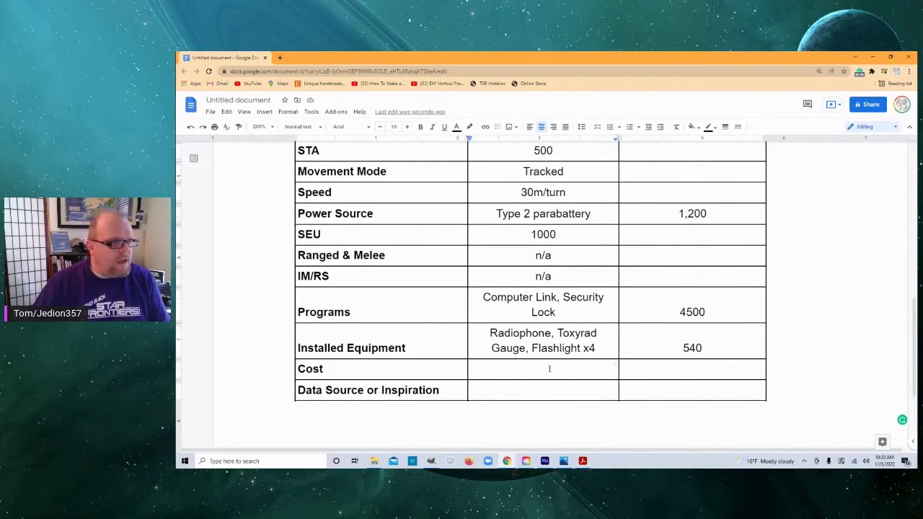
type("11")
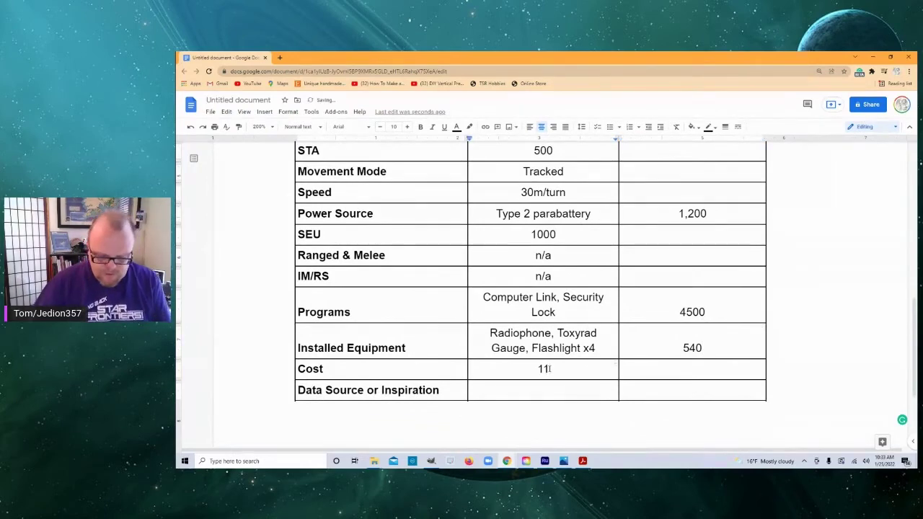
type(",7")
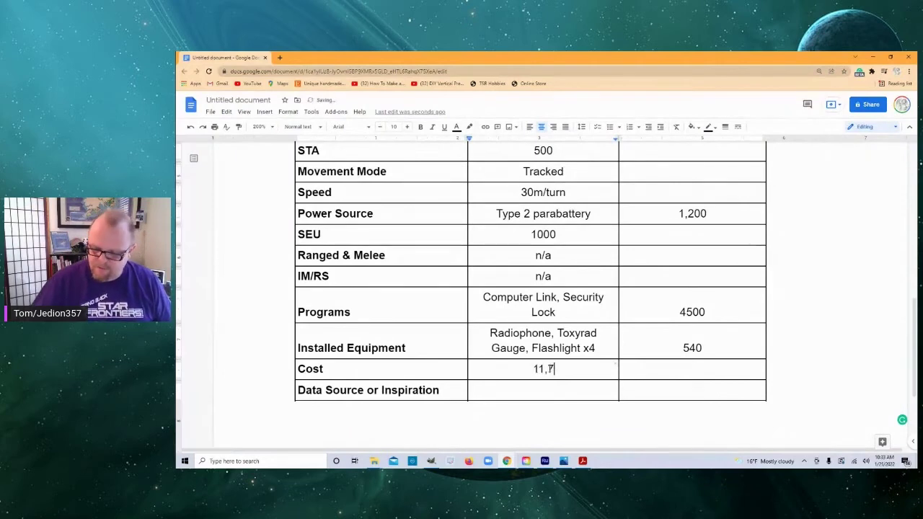
type("40")
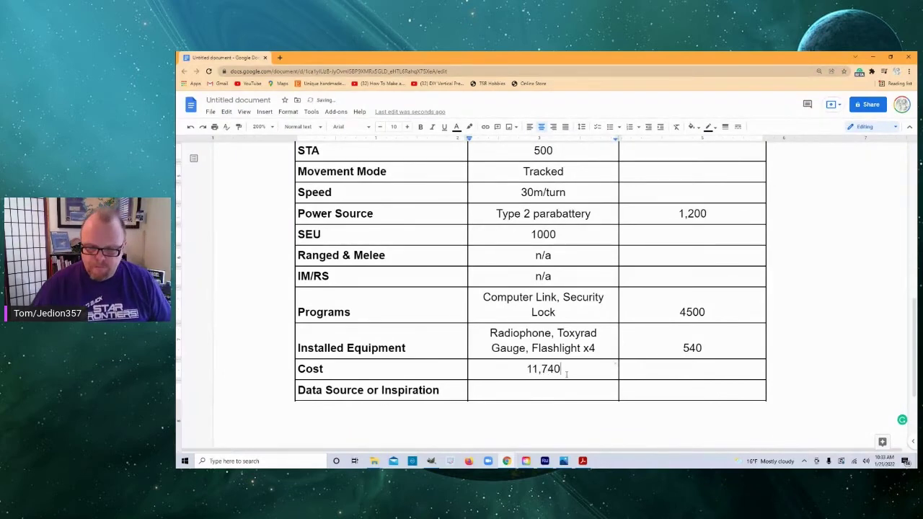
left_click(547, 391)
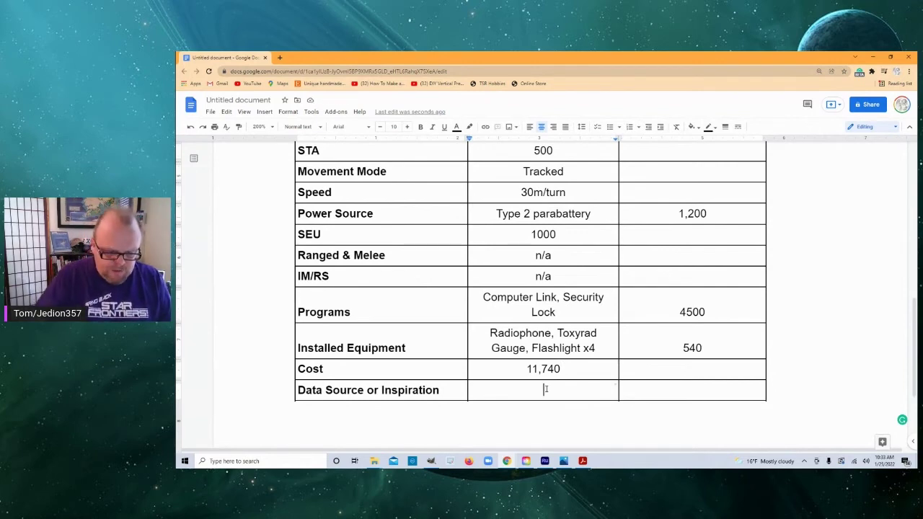
type("Real W")
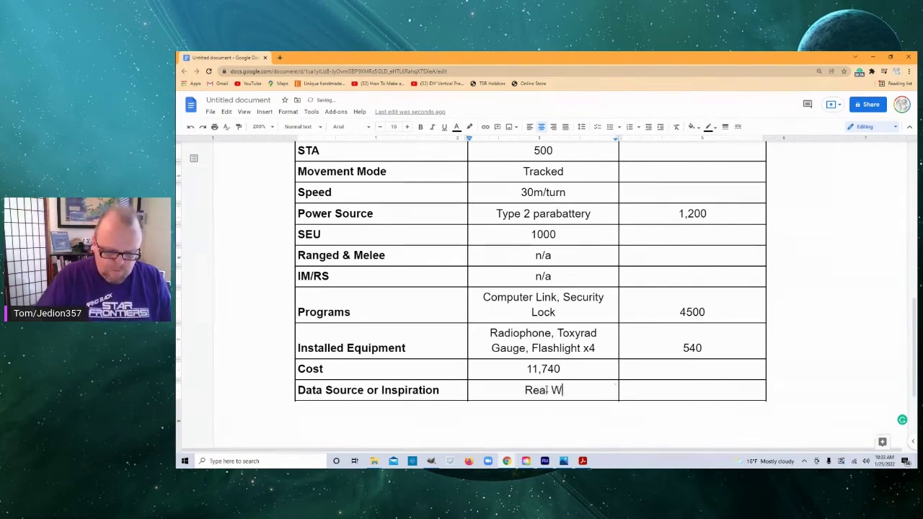
type("orld ")
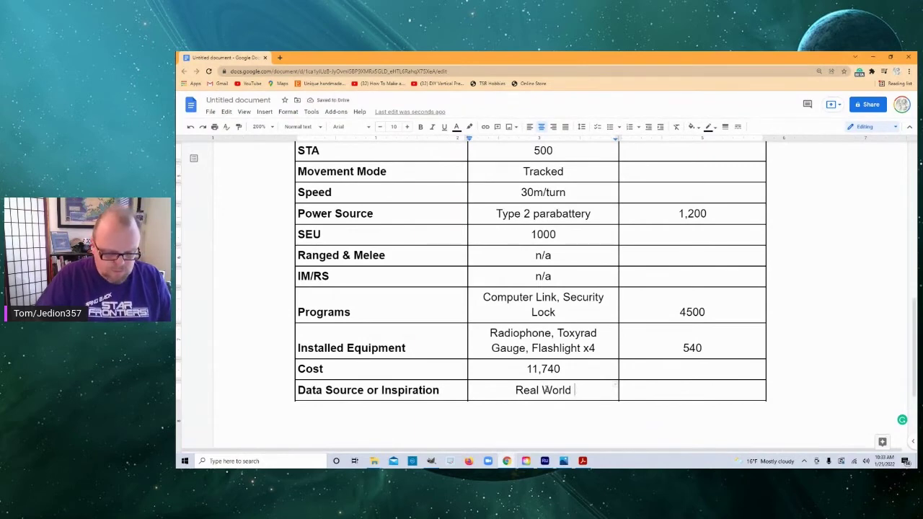
type("Drill")
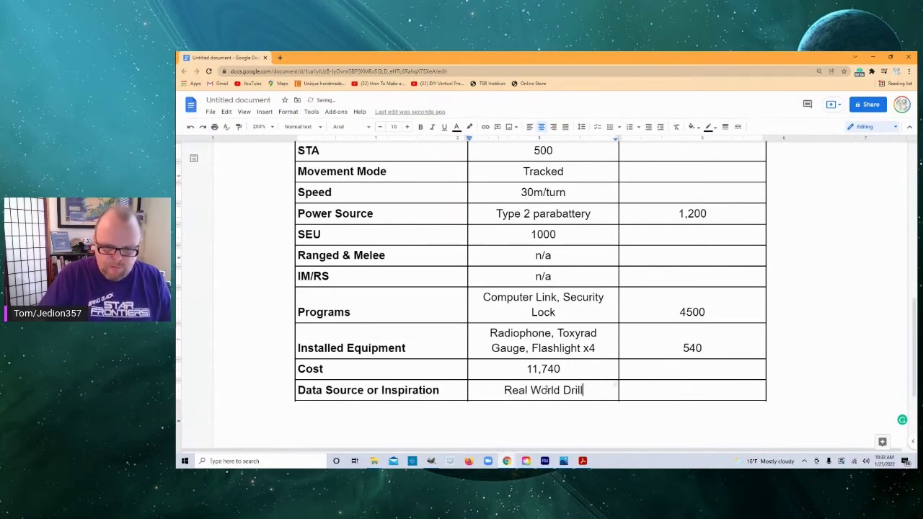
type("/")
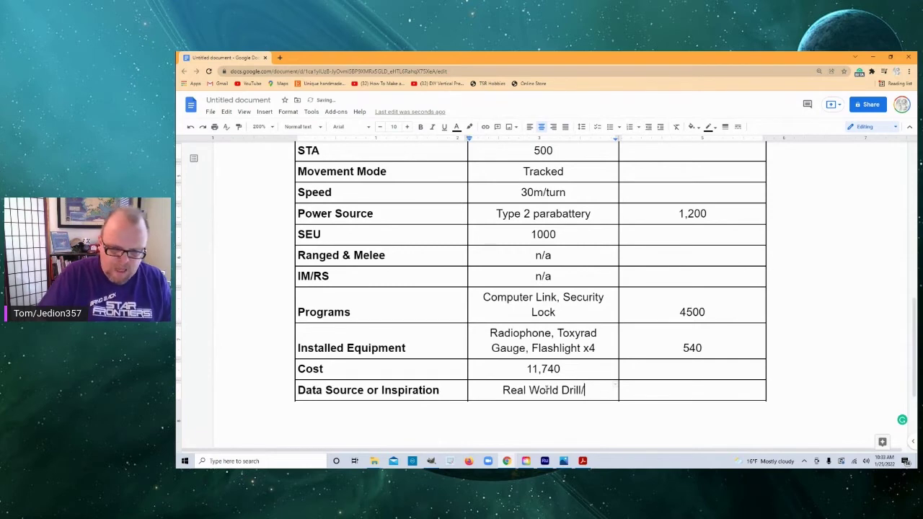
type("boring ")
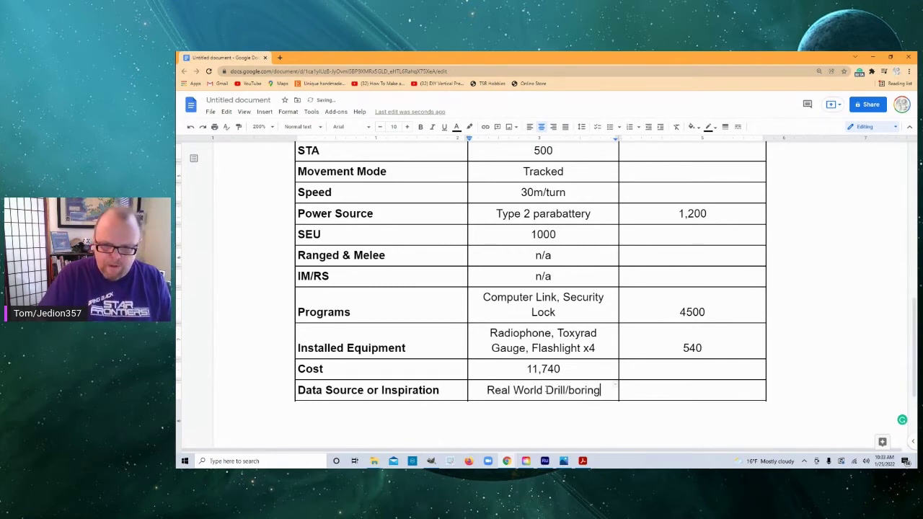
type("robot")
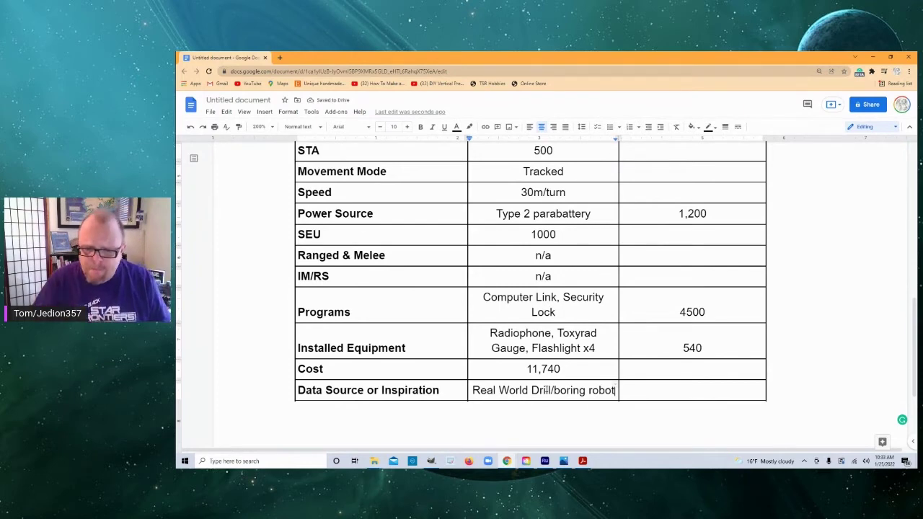
scroll(550, 391, "up", 5)
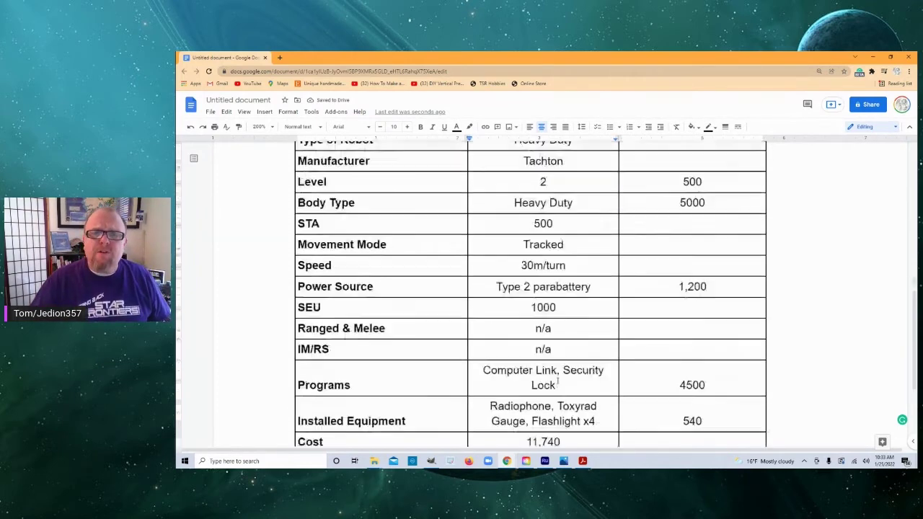
scroll(559, 378, "down", 5)
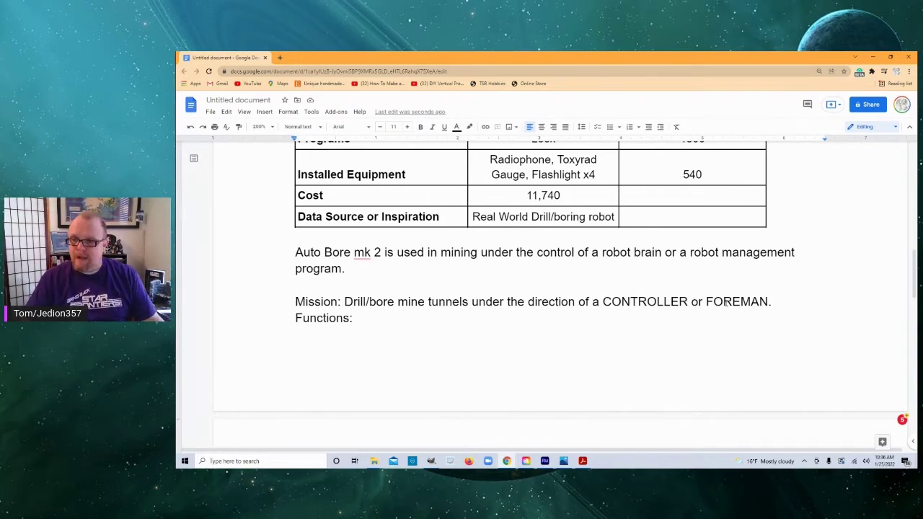
scroll(699, 302, "down", 1)
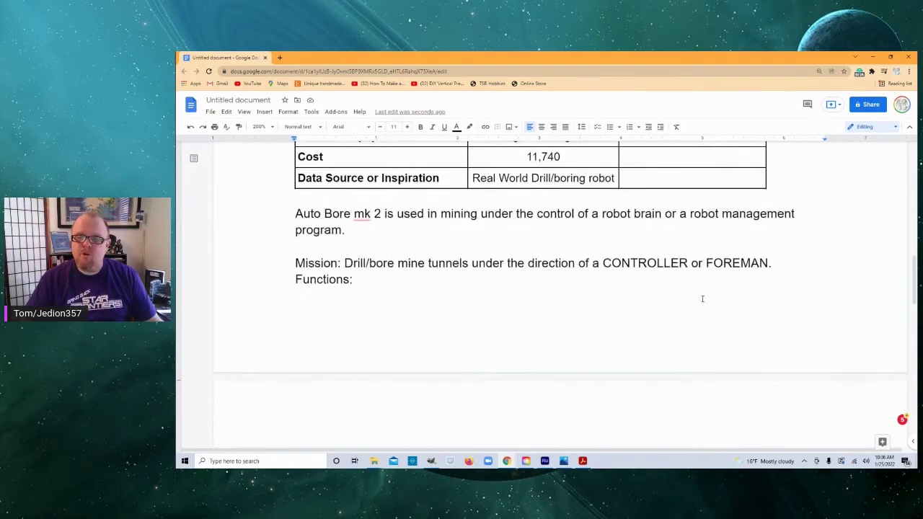
scroll(699, 297, "down", 4)
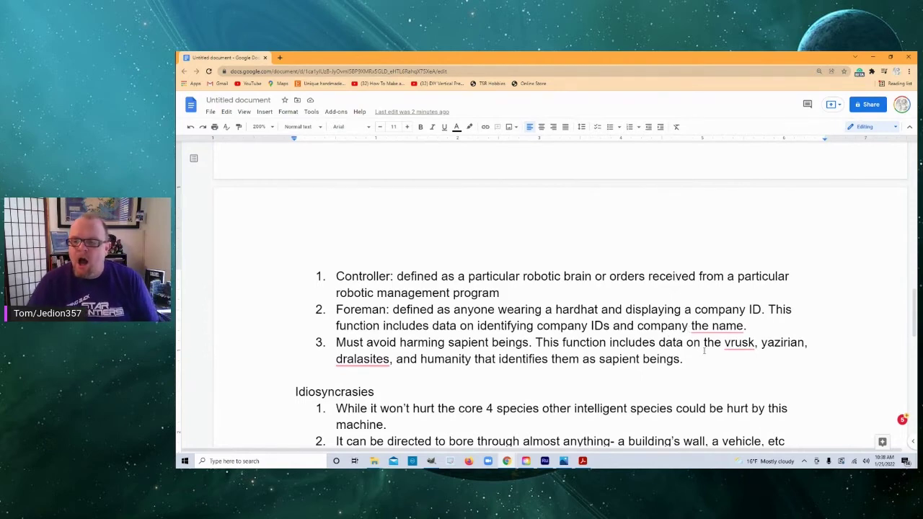
left_click(739, 343)
left_click(668, 365)
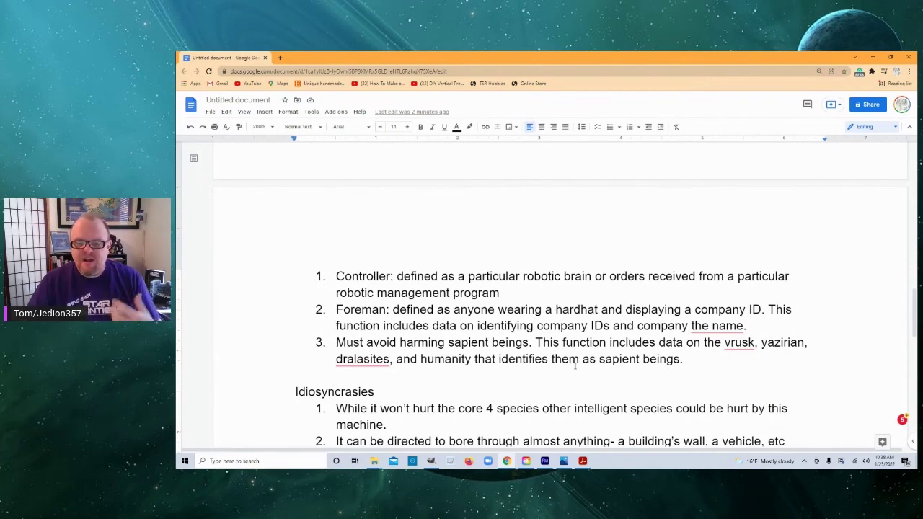
left_click(694, 360)
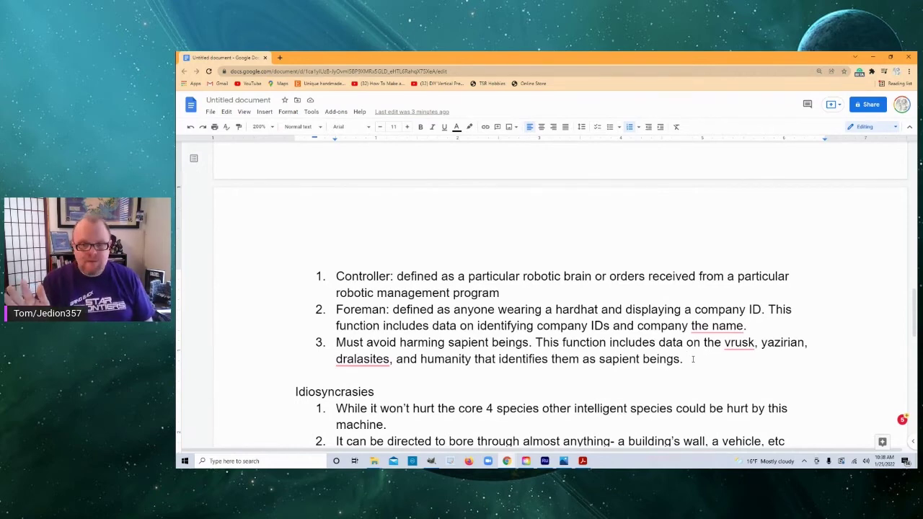
scroll(693, 354, "up", 3)
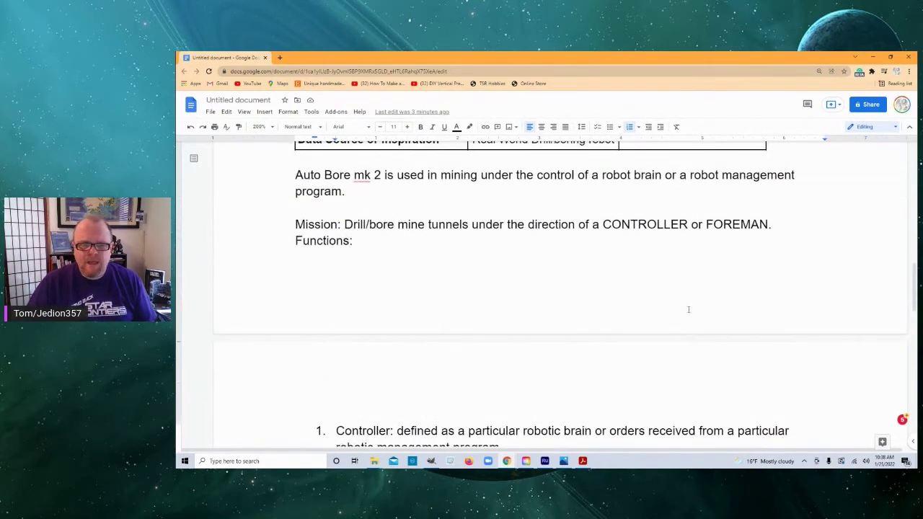
left_click(784, 225)
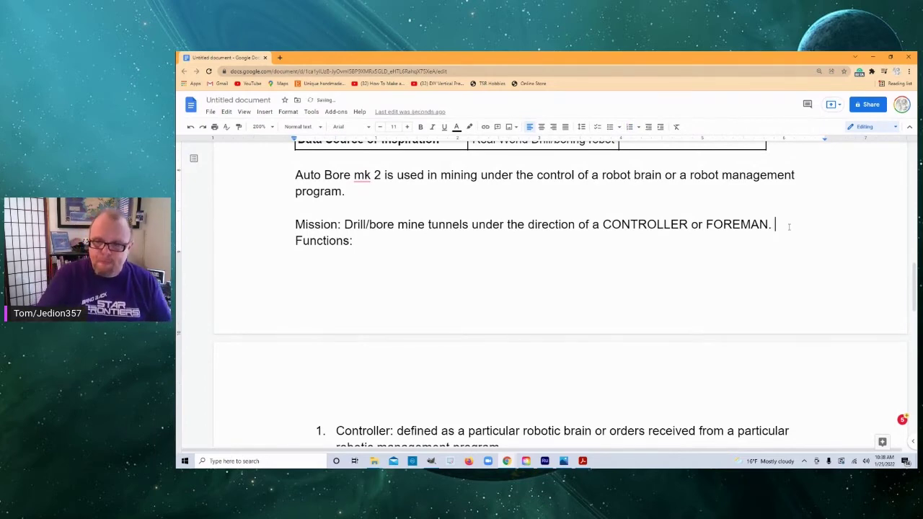
key("BackSpace")
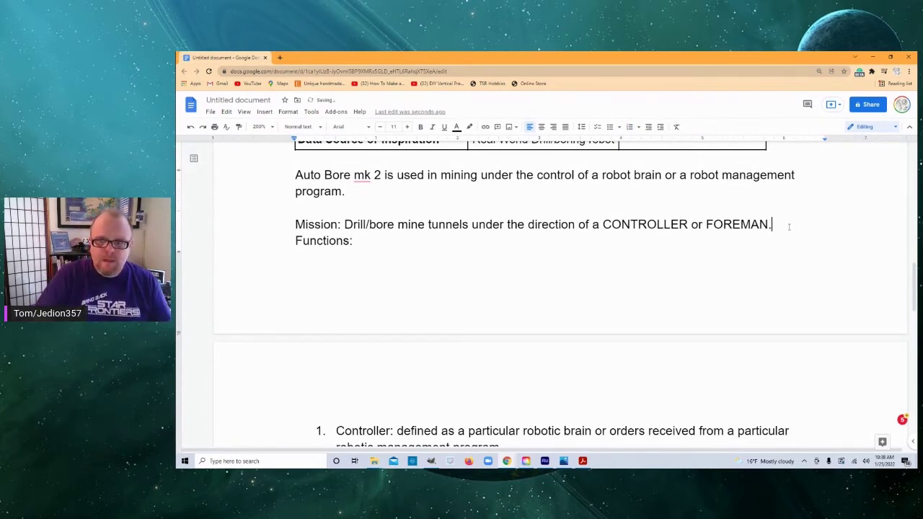
type("while av")
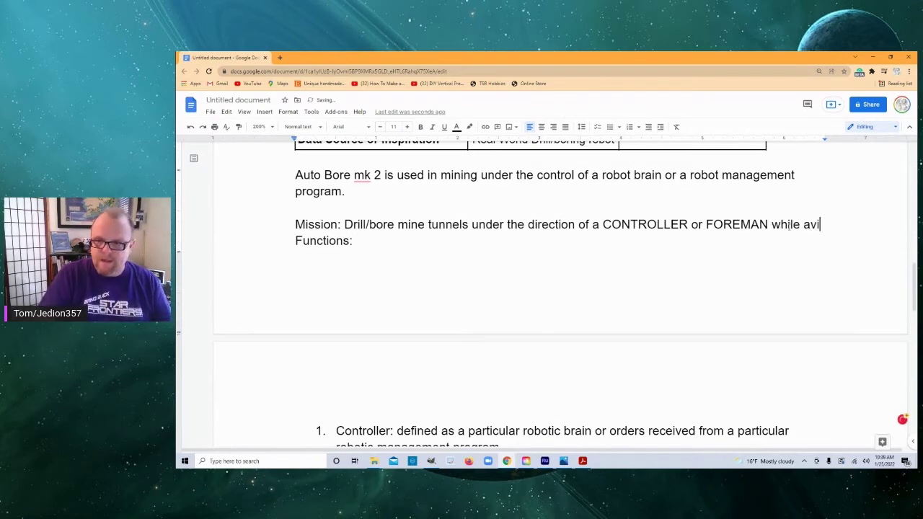
type("oiding")
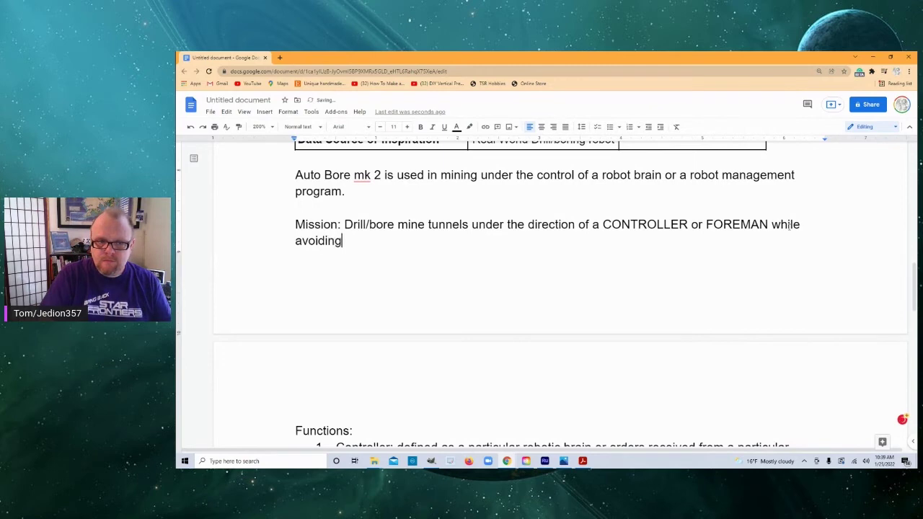
type(" harming ")
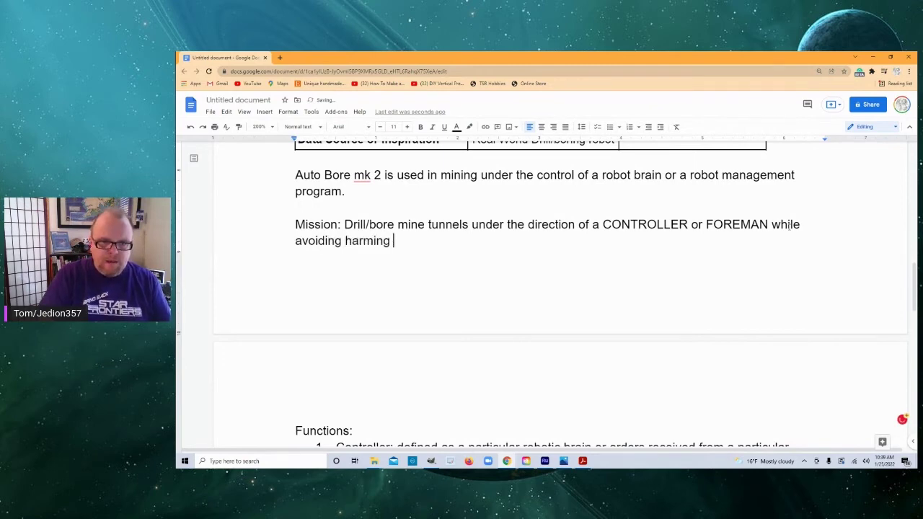
type("SPA")
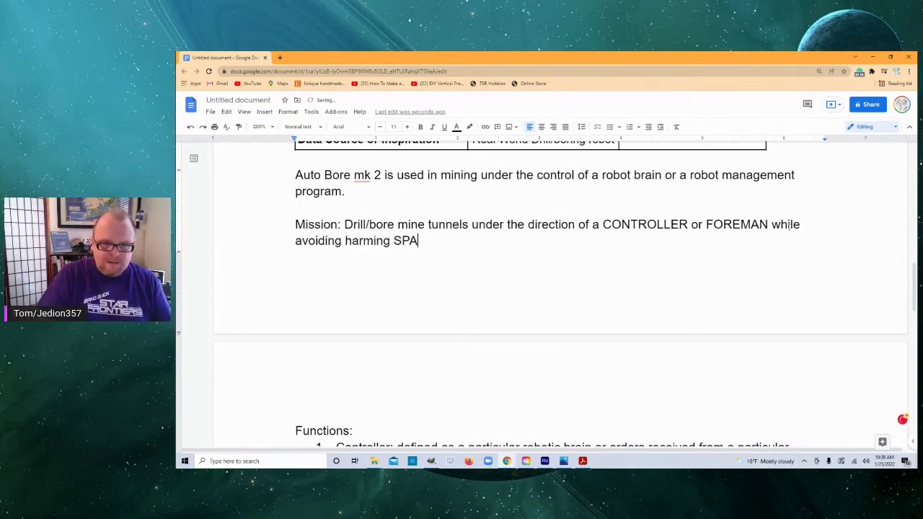
type("IE")
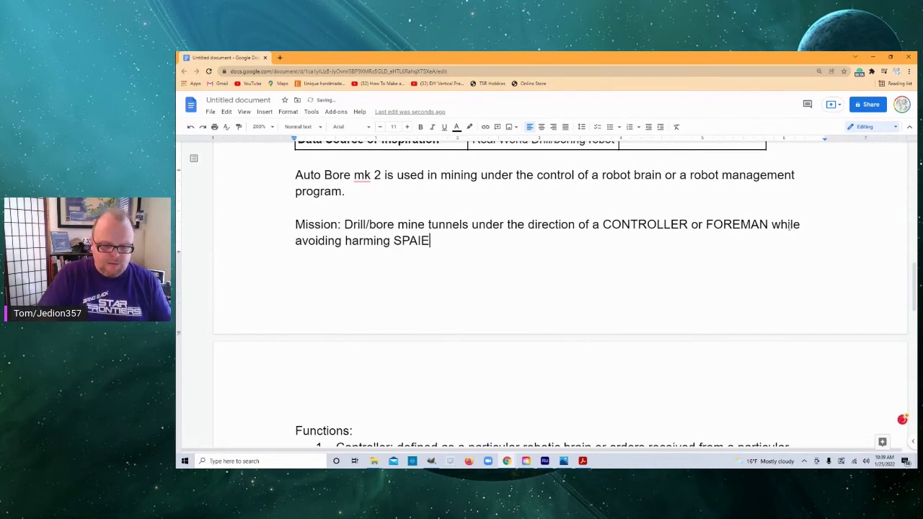
type("NT LI")
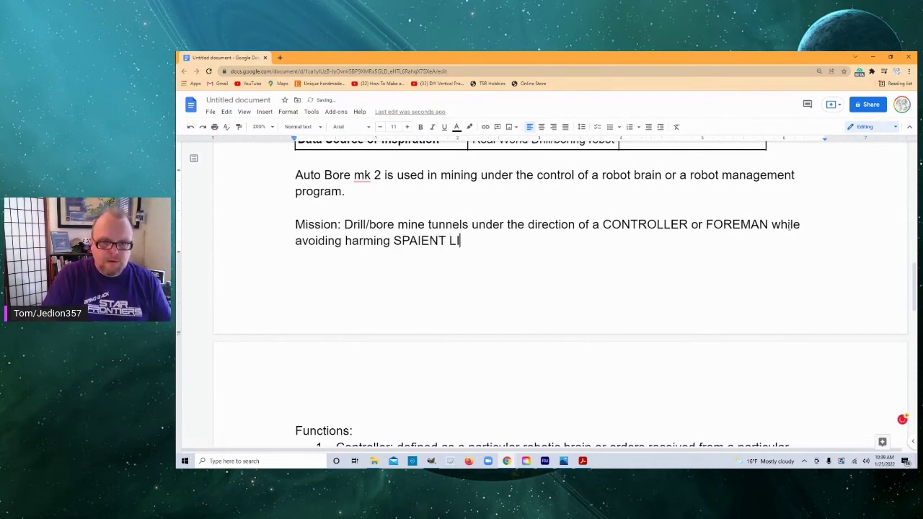
type("FE")
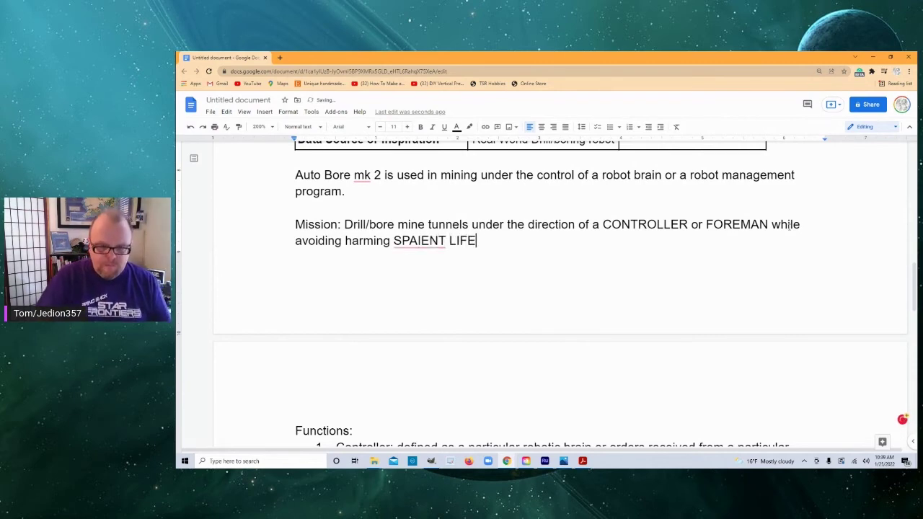
type(".")
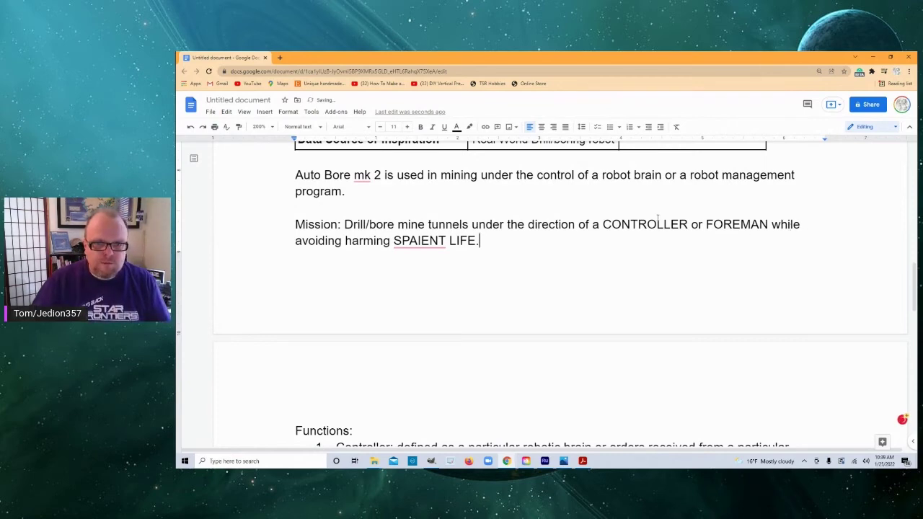
left_click(417, 240)
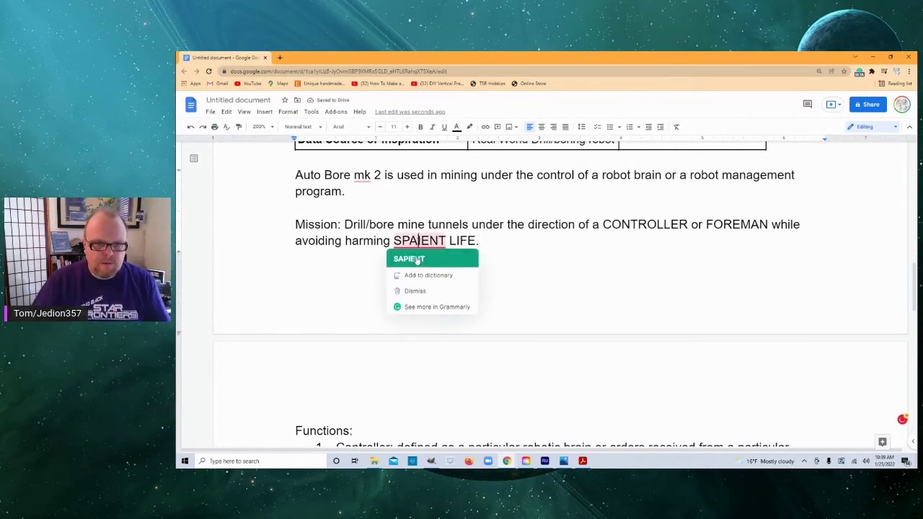
left_click(417, 259)
left_click(483, 241)
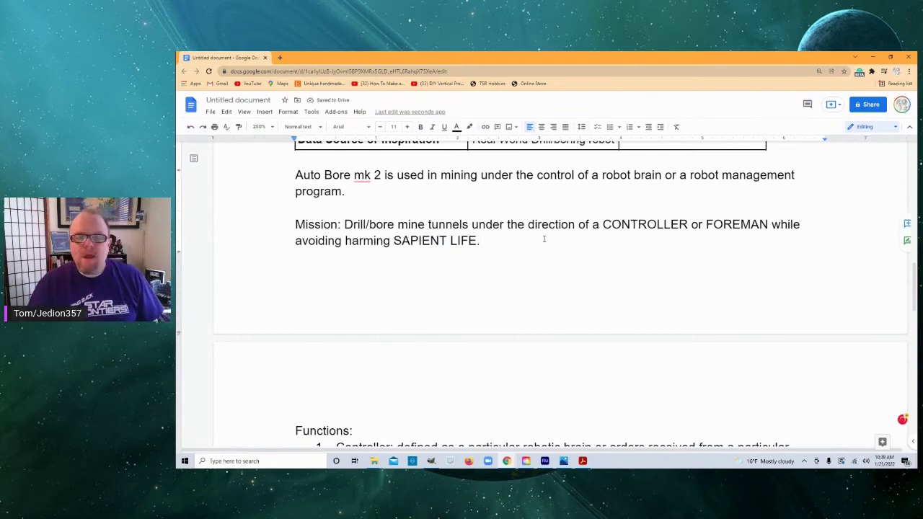
scroll(575, 238, "down", 3)
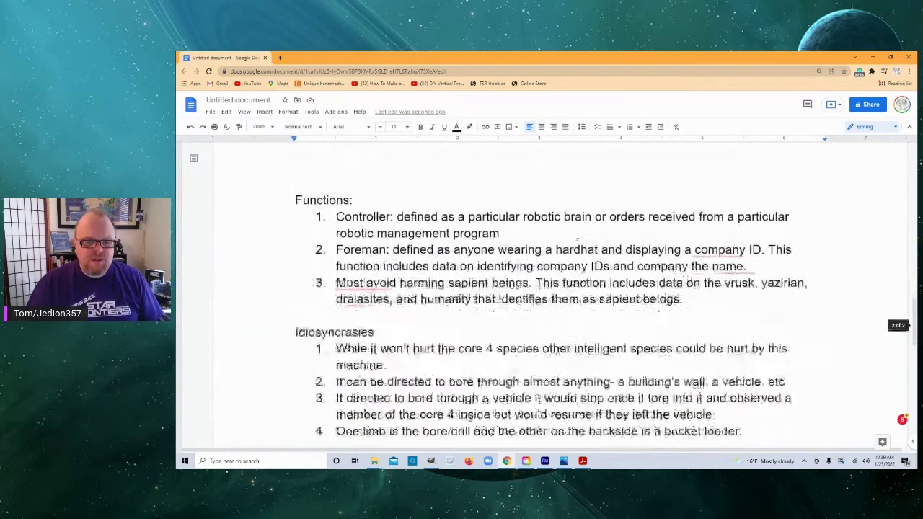
left_click(334, 282)
left_click(509, 297)
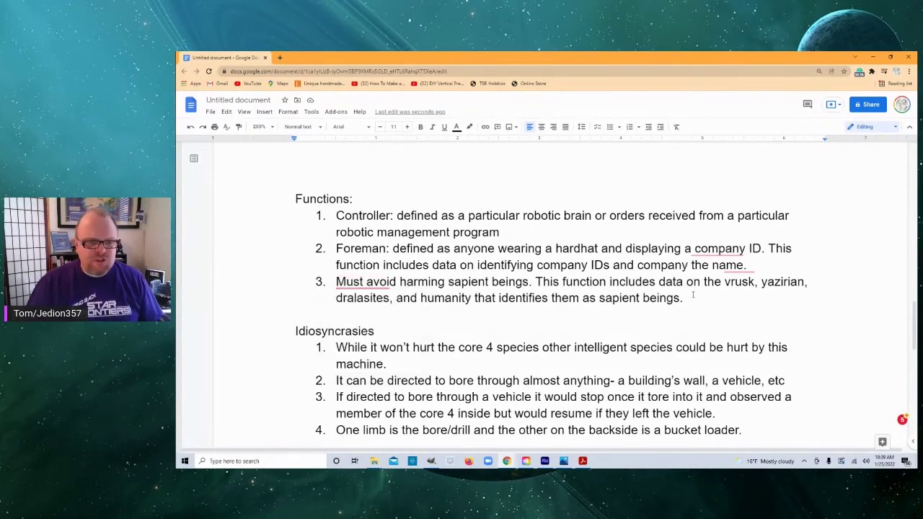
scroll(645, 291, "down", 2)
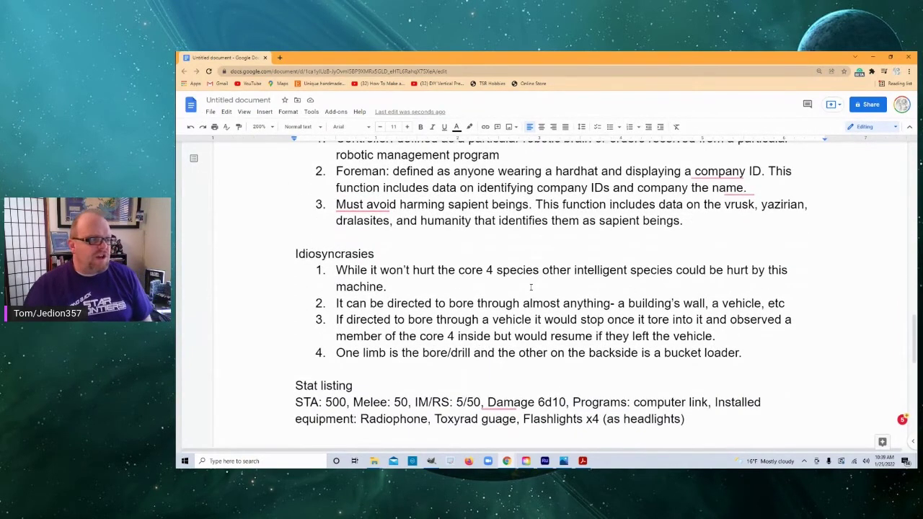
left_click(549, 297)
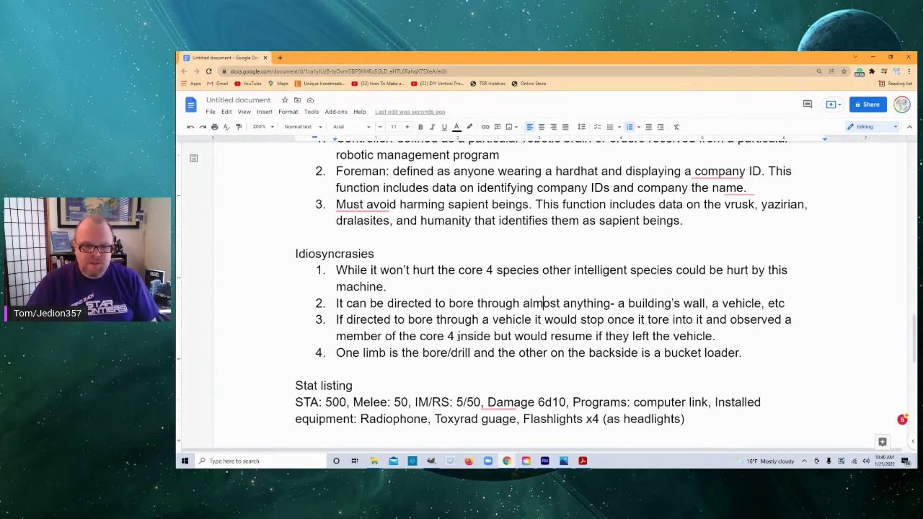
Insert 'species' after 'core 4' in the third idiosyncrasy.
left_click(457, 337)
type("spec")
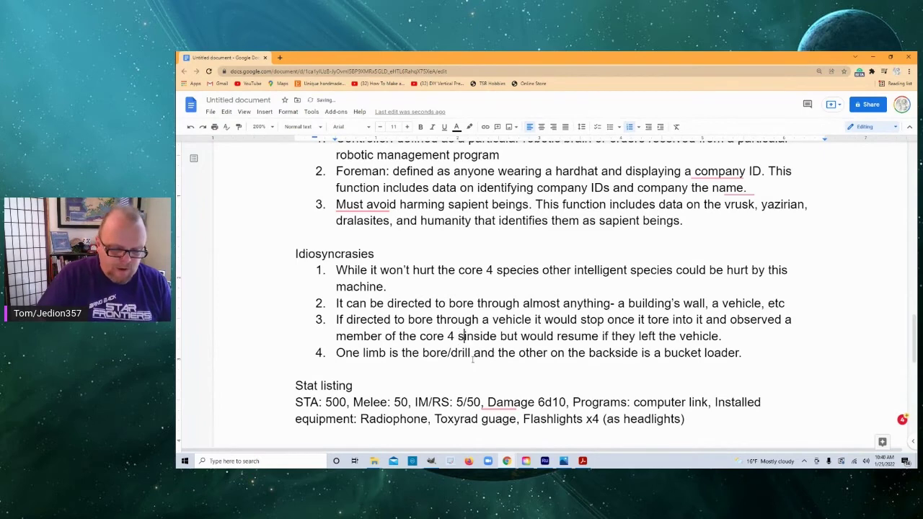
type("ies")
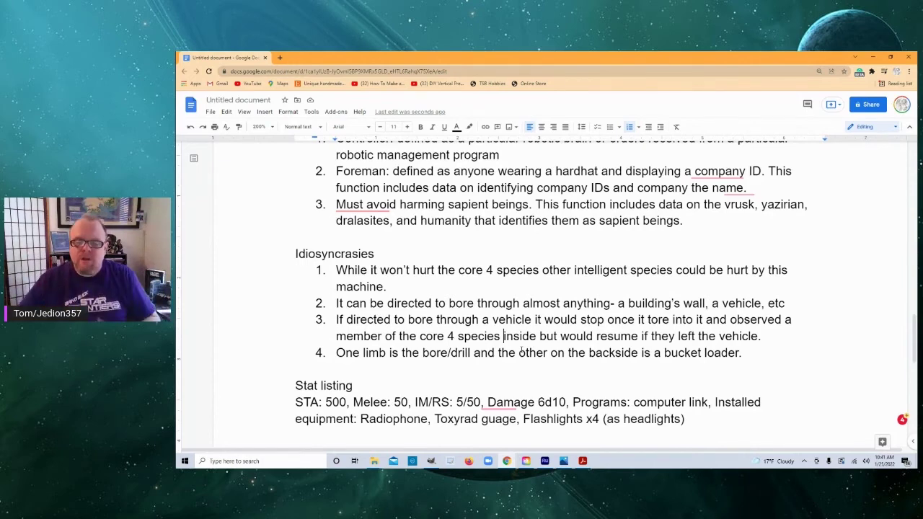
Review and dismiss the flagged spelling suggestions in the stats, leaving 'Damage' unchanged.
scroll(477, 356, "down", 2)
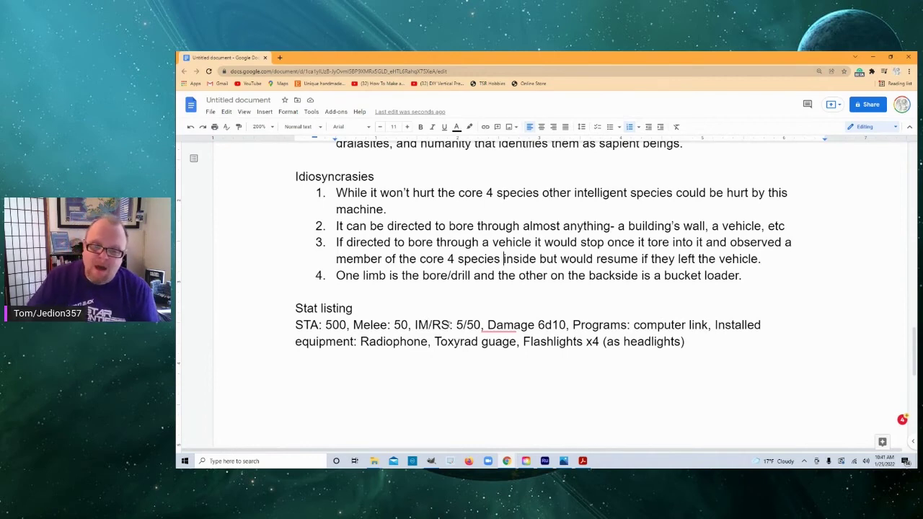
left_click(483, 325)
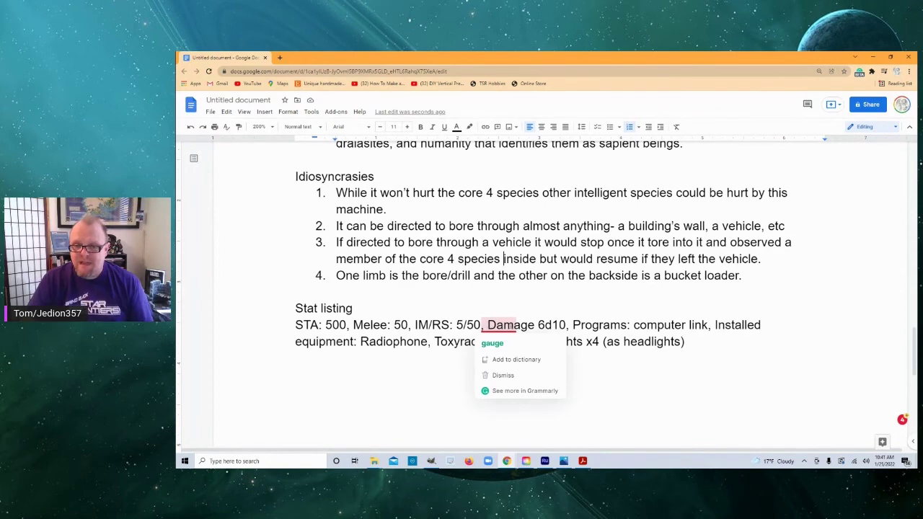
left_click(564, 325)
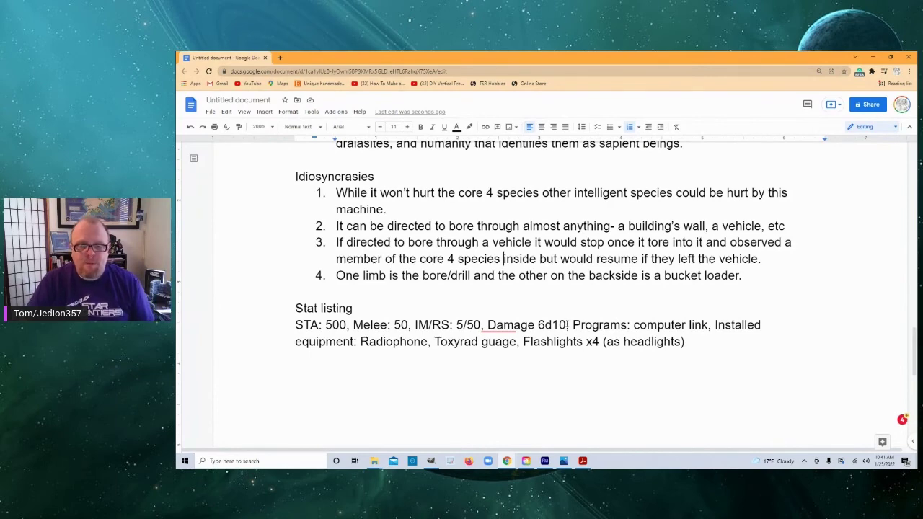
right_click(521, 326)
key("Escape")
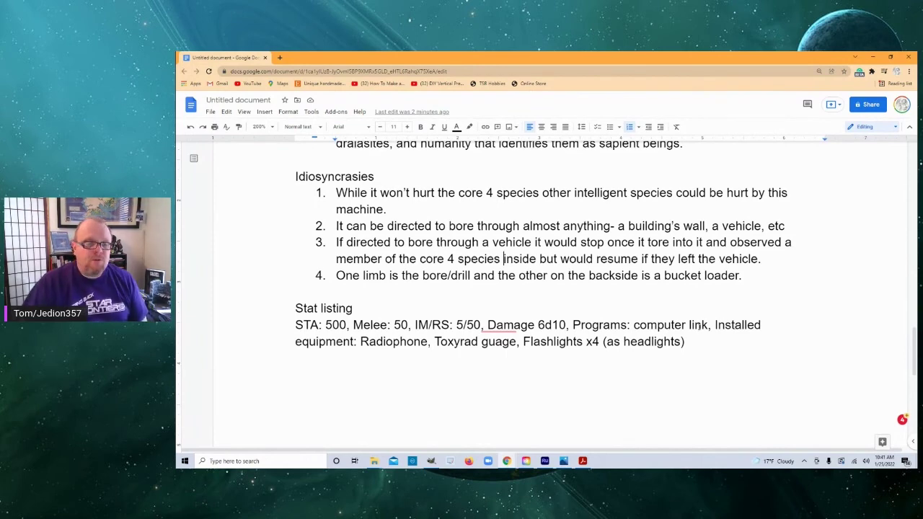
Replace the comma after 'computer link' with 'and security lock,'.
left_click(712, 324)
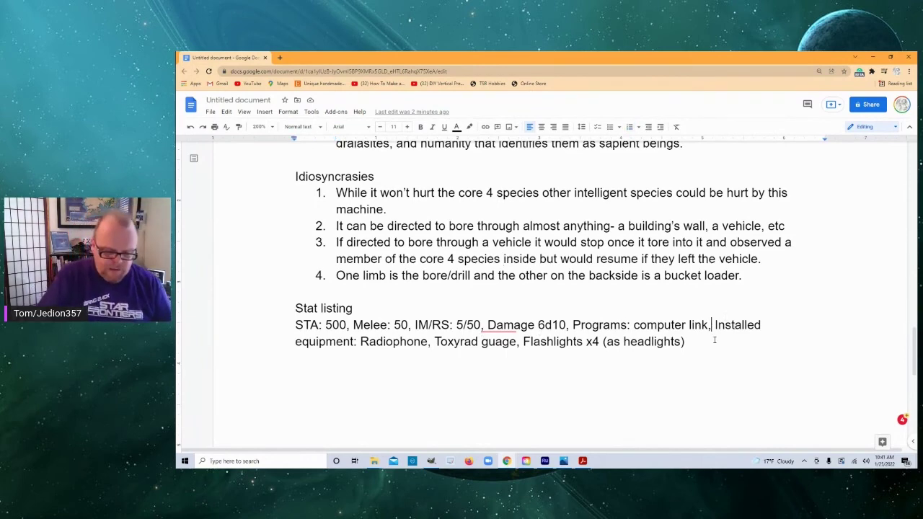
key("BackSpace")
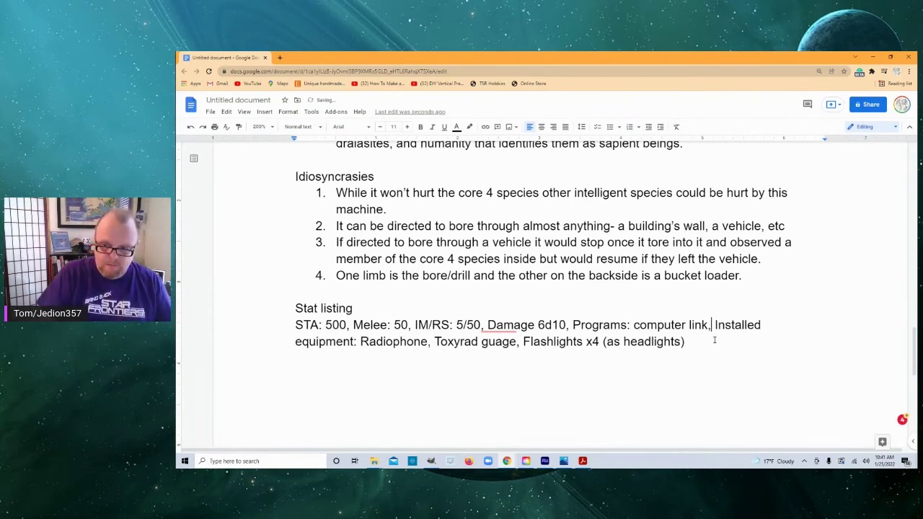
key("BackSpace")
type("and ")
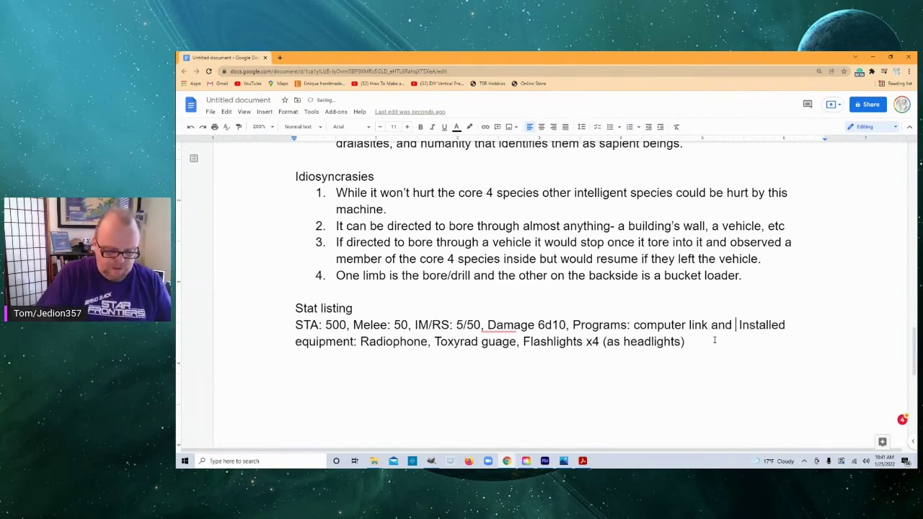
type("securti")
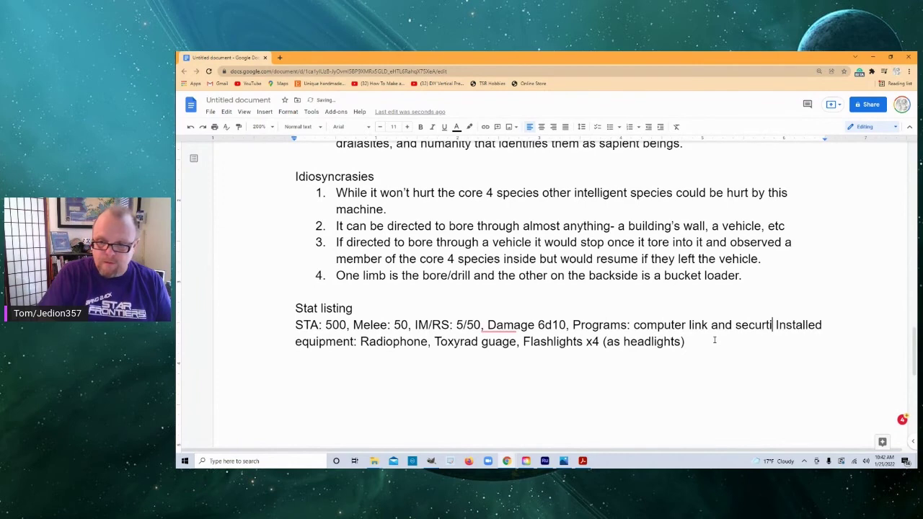
key("BackSpace")
key("BackSpace")
type("ity ")
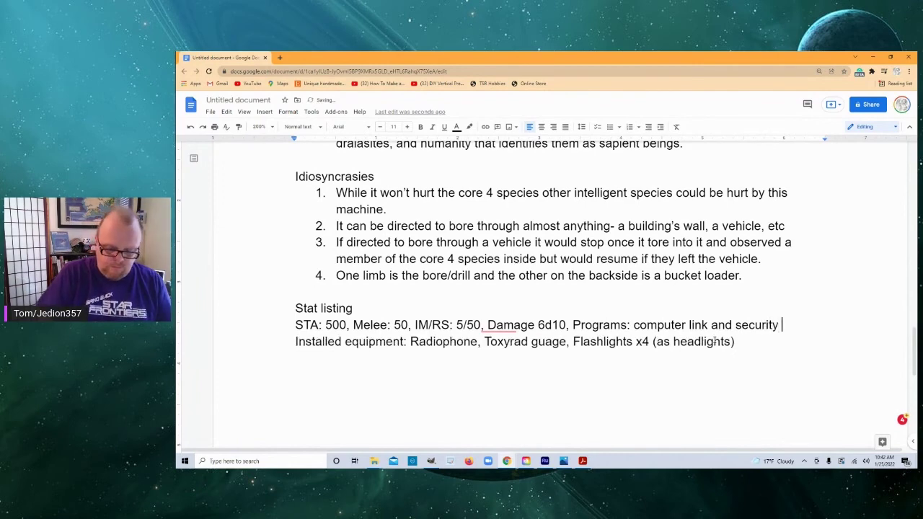
type("lock")
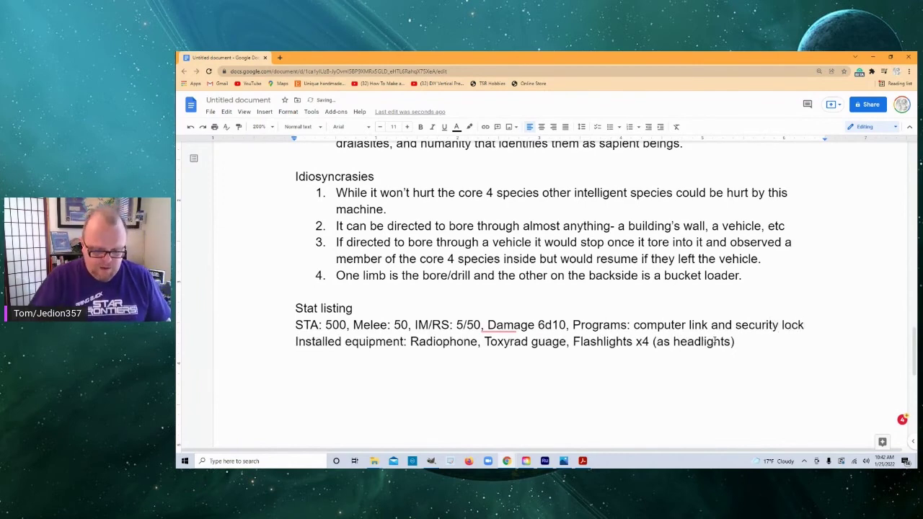
type(",")
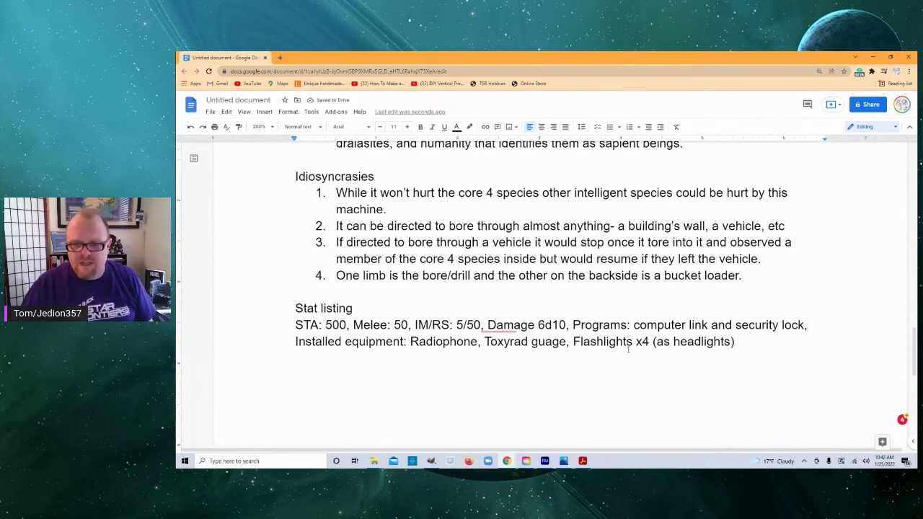
Describe the flashlights as 'extra headlights' in the installed equipment.
left_click(671, 347)
type("extra")
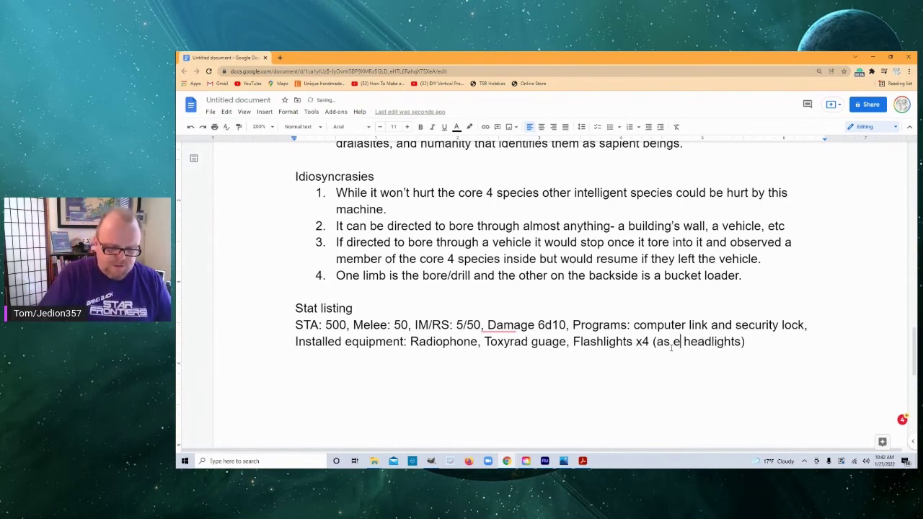
key("BackSpace")
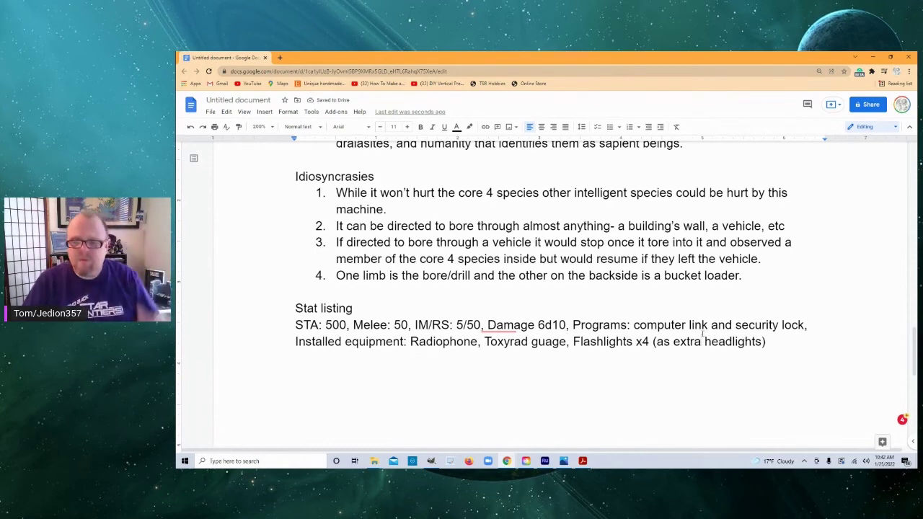
left_click(784, 344)
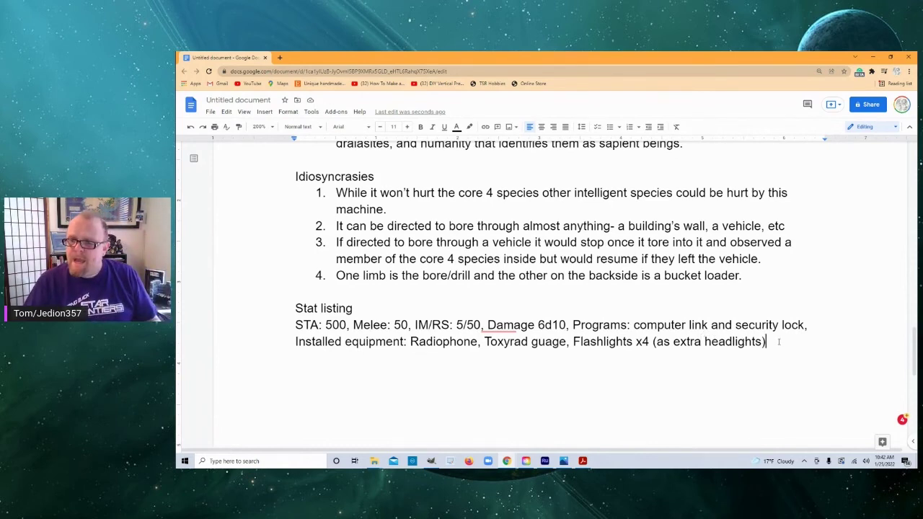
scroll(778, 345, "up", 3)
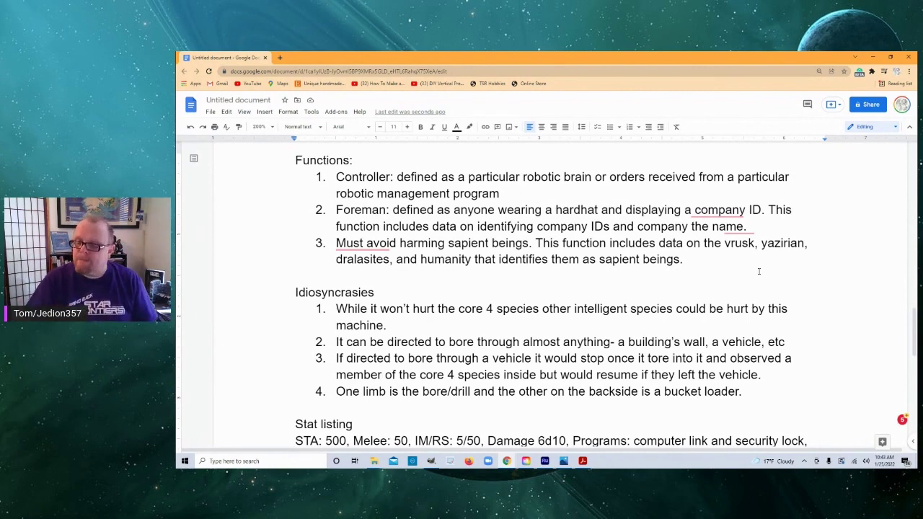
scroll(696, 228, "up", 10)
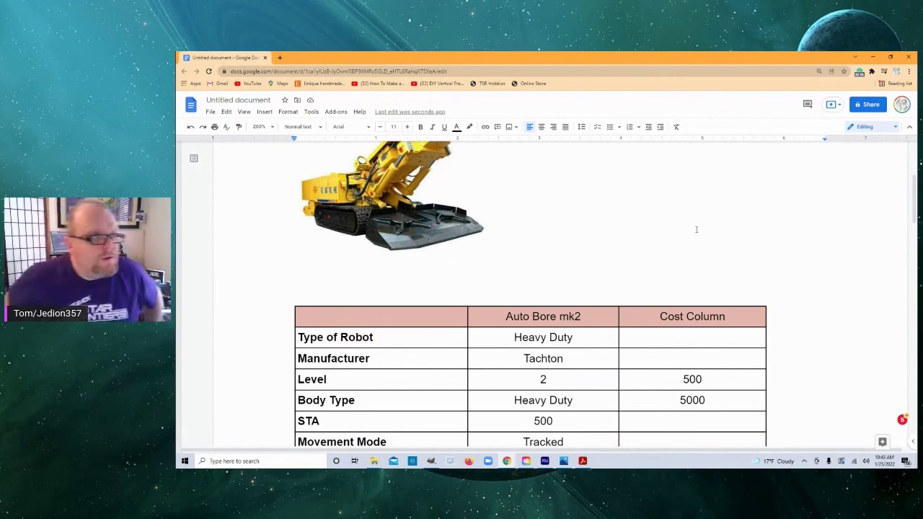